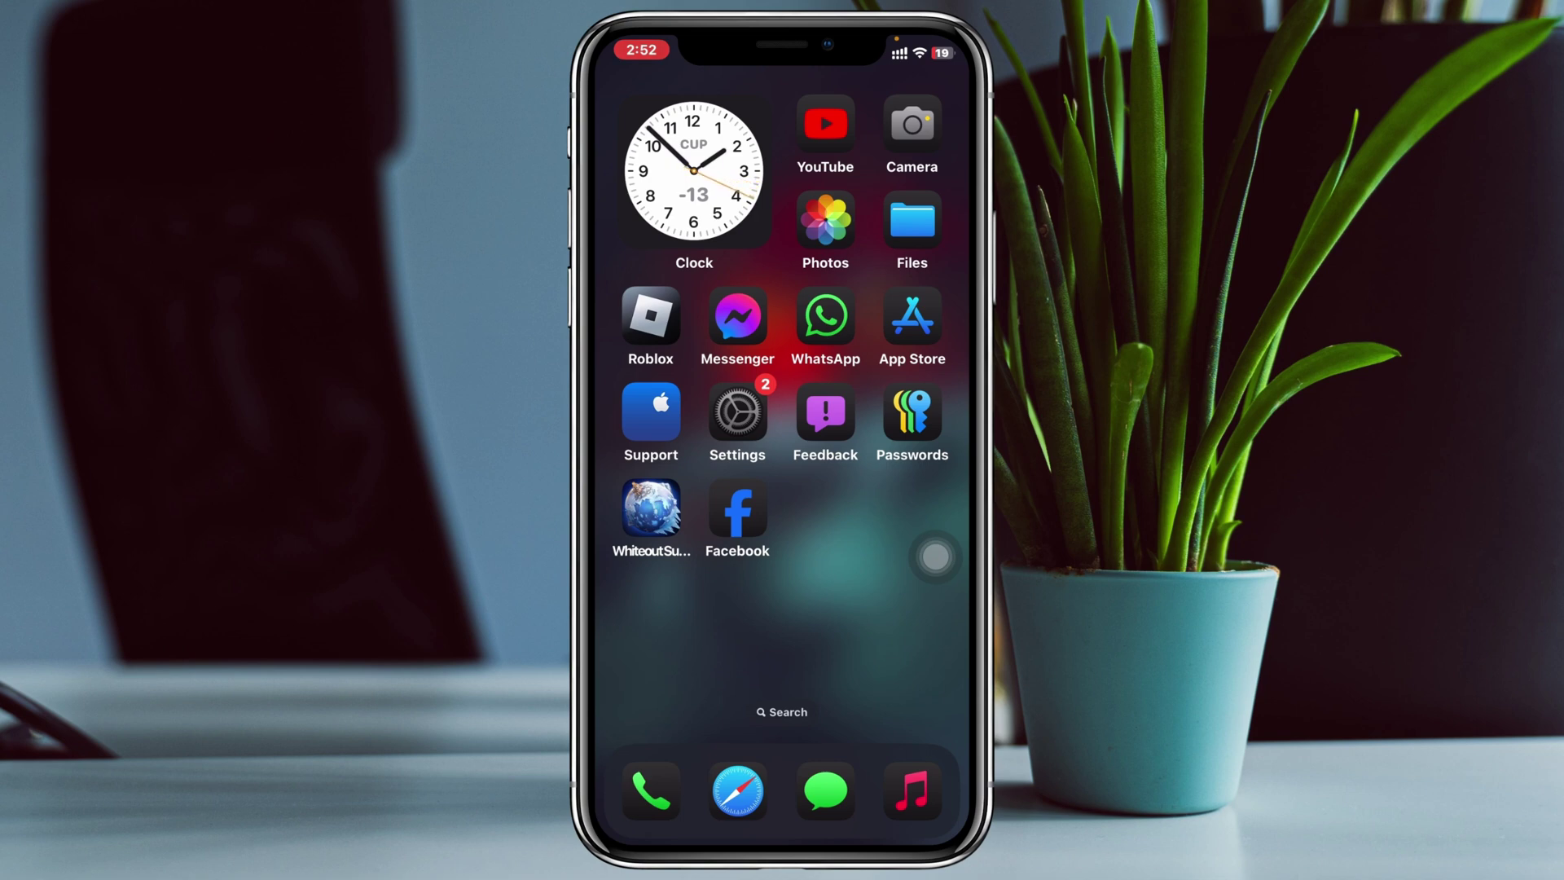
Turn off Find My iPhone in Settings under Apple Account > Find My, then go home.
{"action": "left_click", "coordinate": [737, 412]}
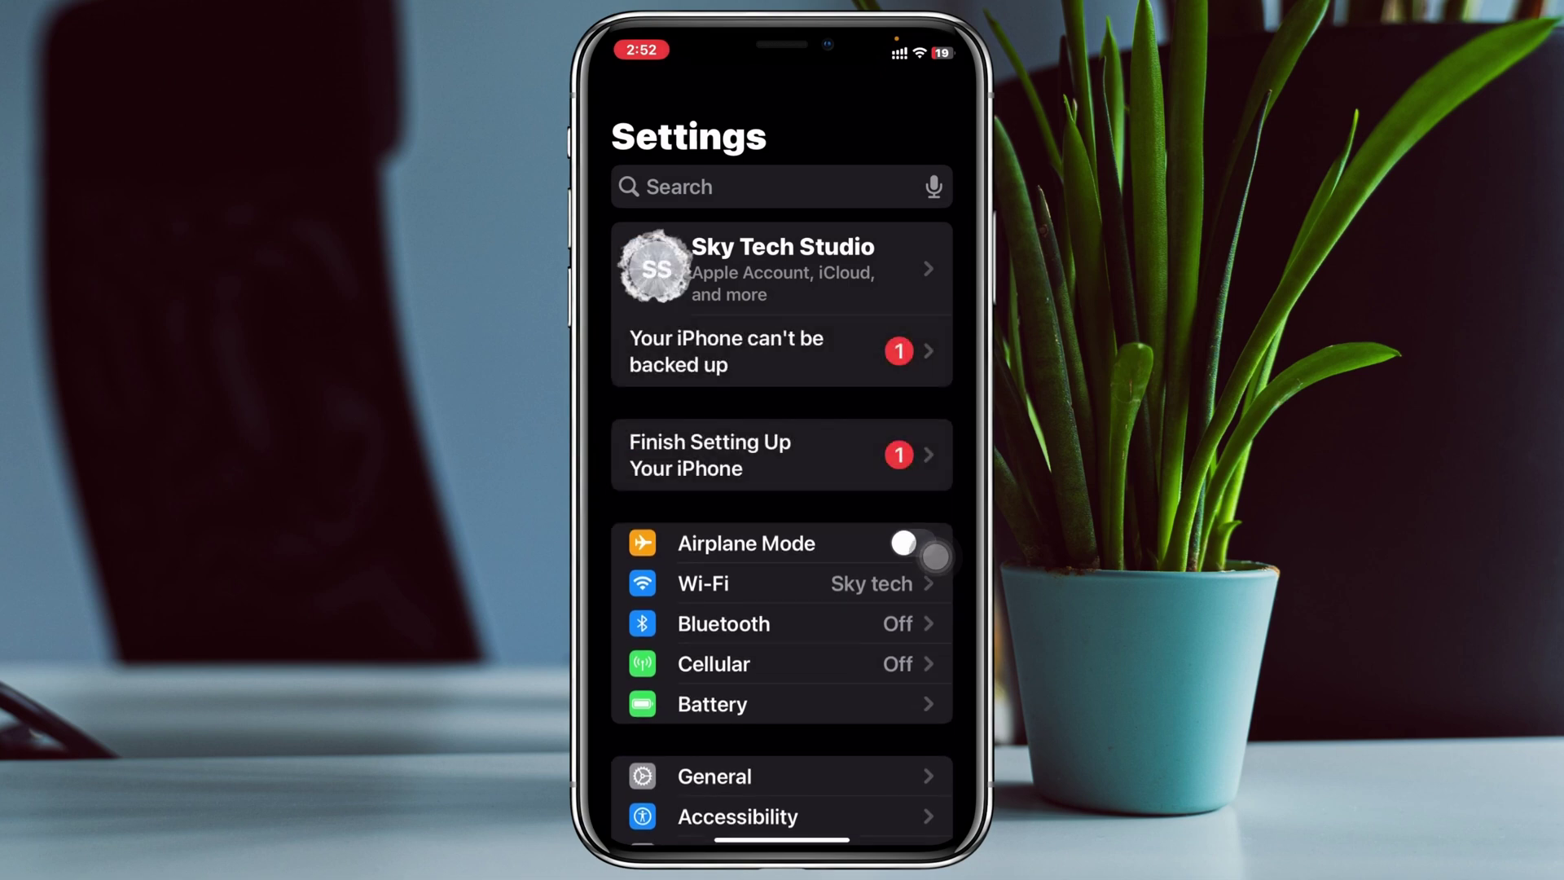
{"action": "left_click", "coordinate": [656, 269]}
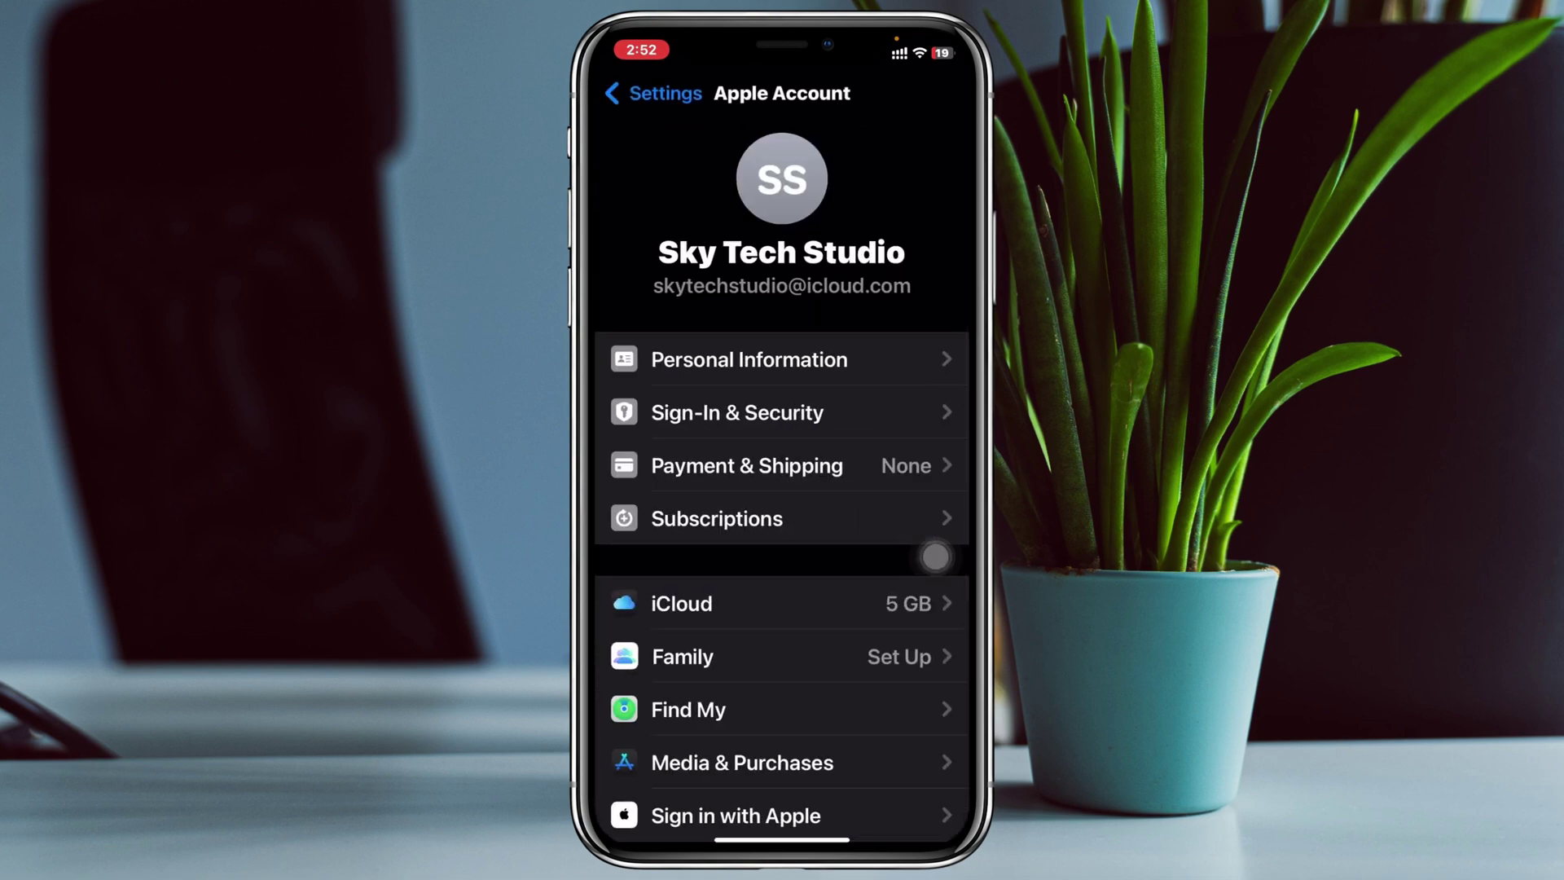
{"action": "scroll", "coordinate": [782, 488], "scroll_direction": "down", "scroll_amount": 3}
{"action": "left_click", "coordinate": [676, 506]}
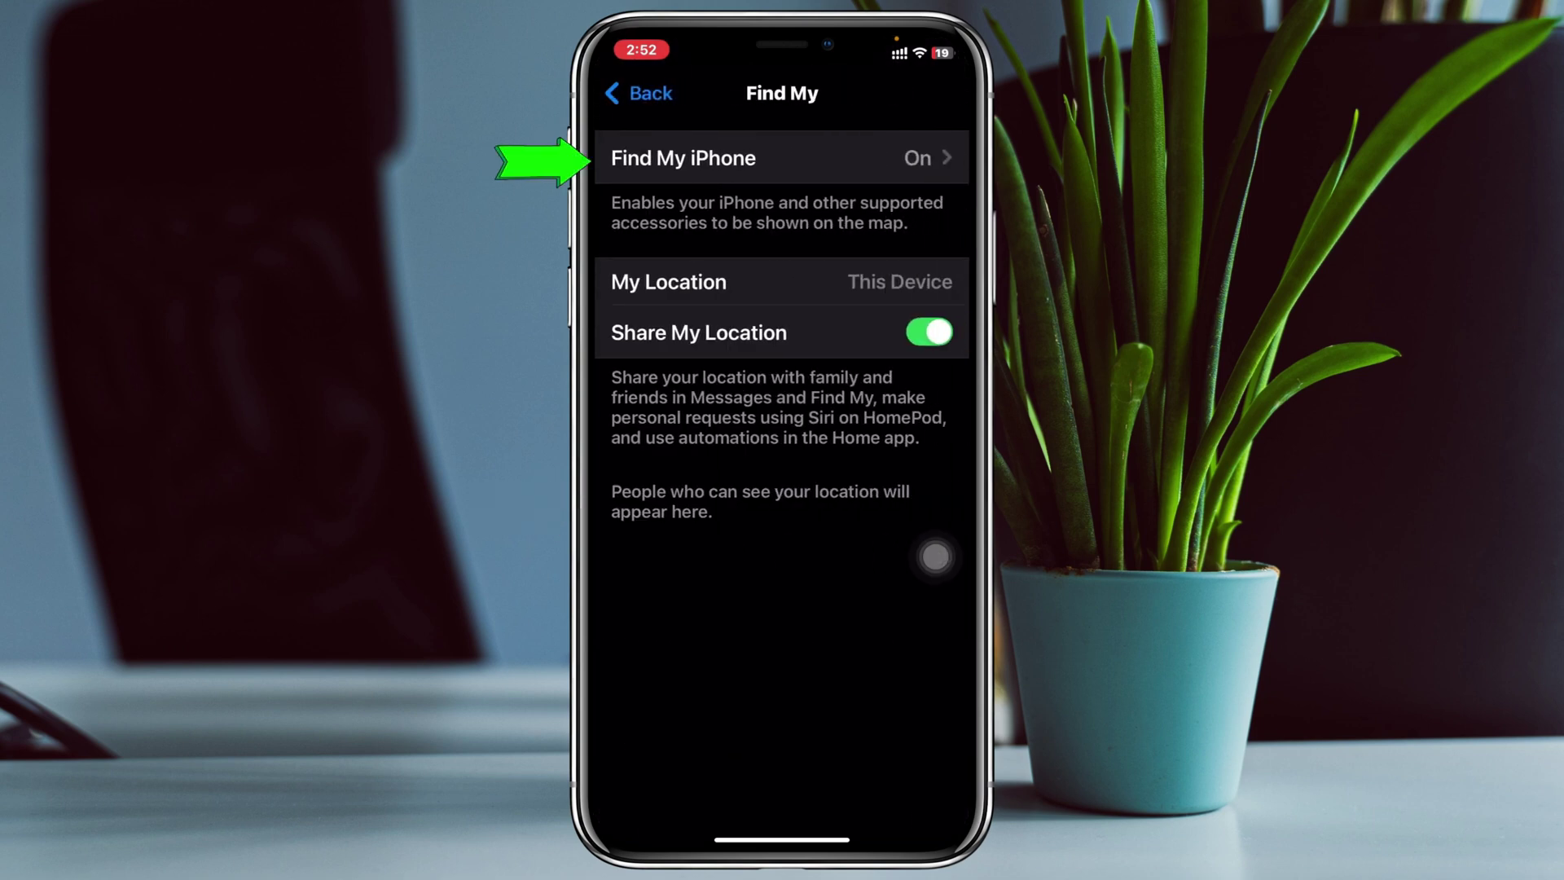
{"action": "left_click", "coordinate": [684, 158]}
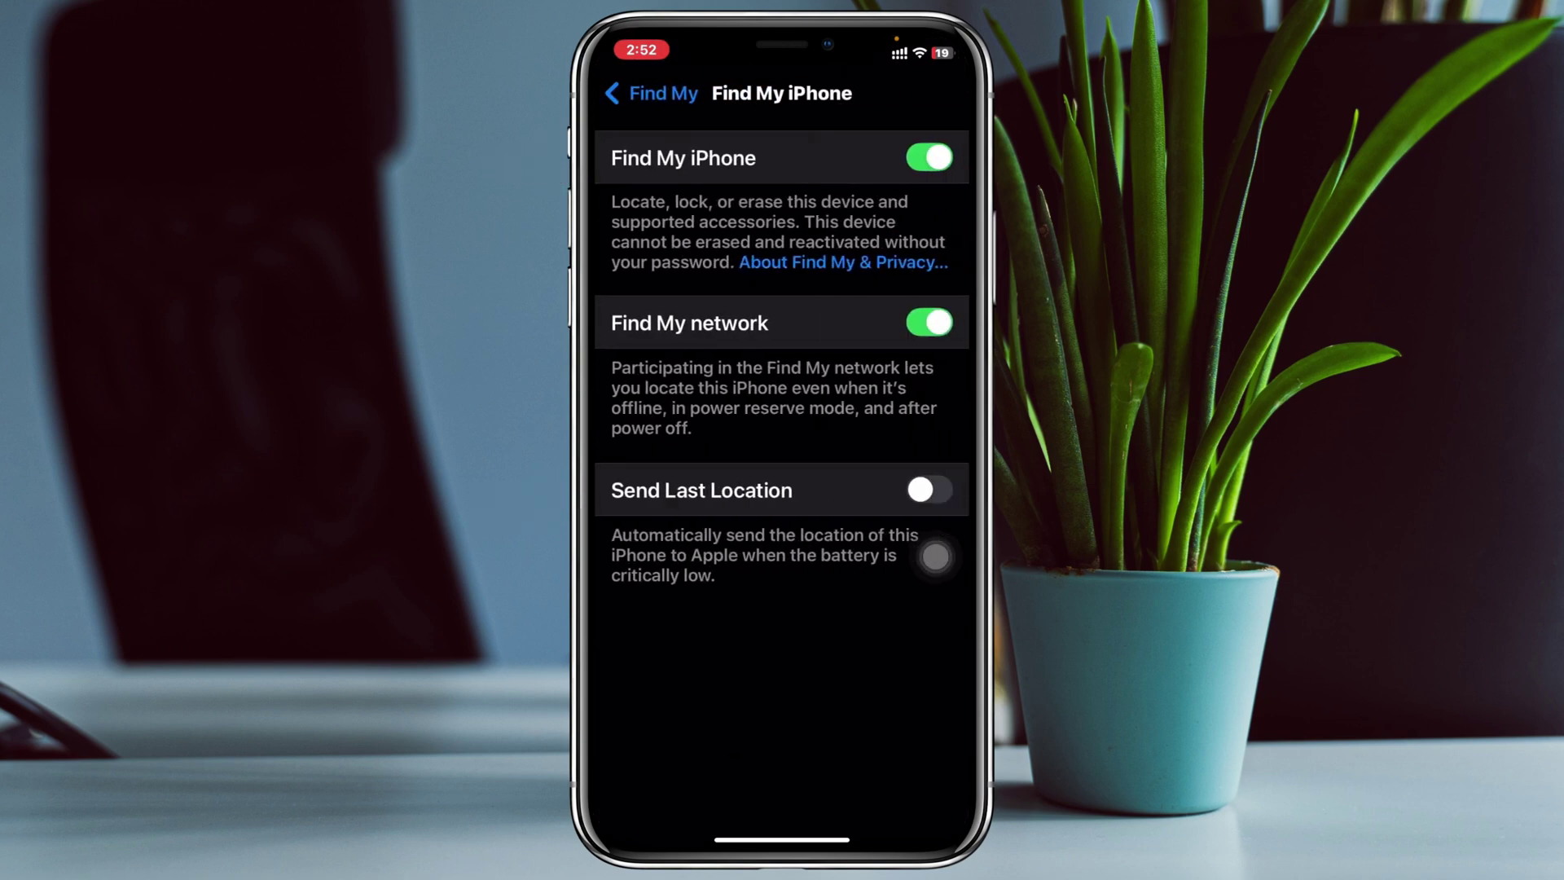
{"action": "left_click", "coordinate": [929, 157]}
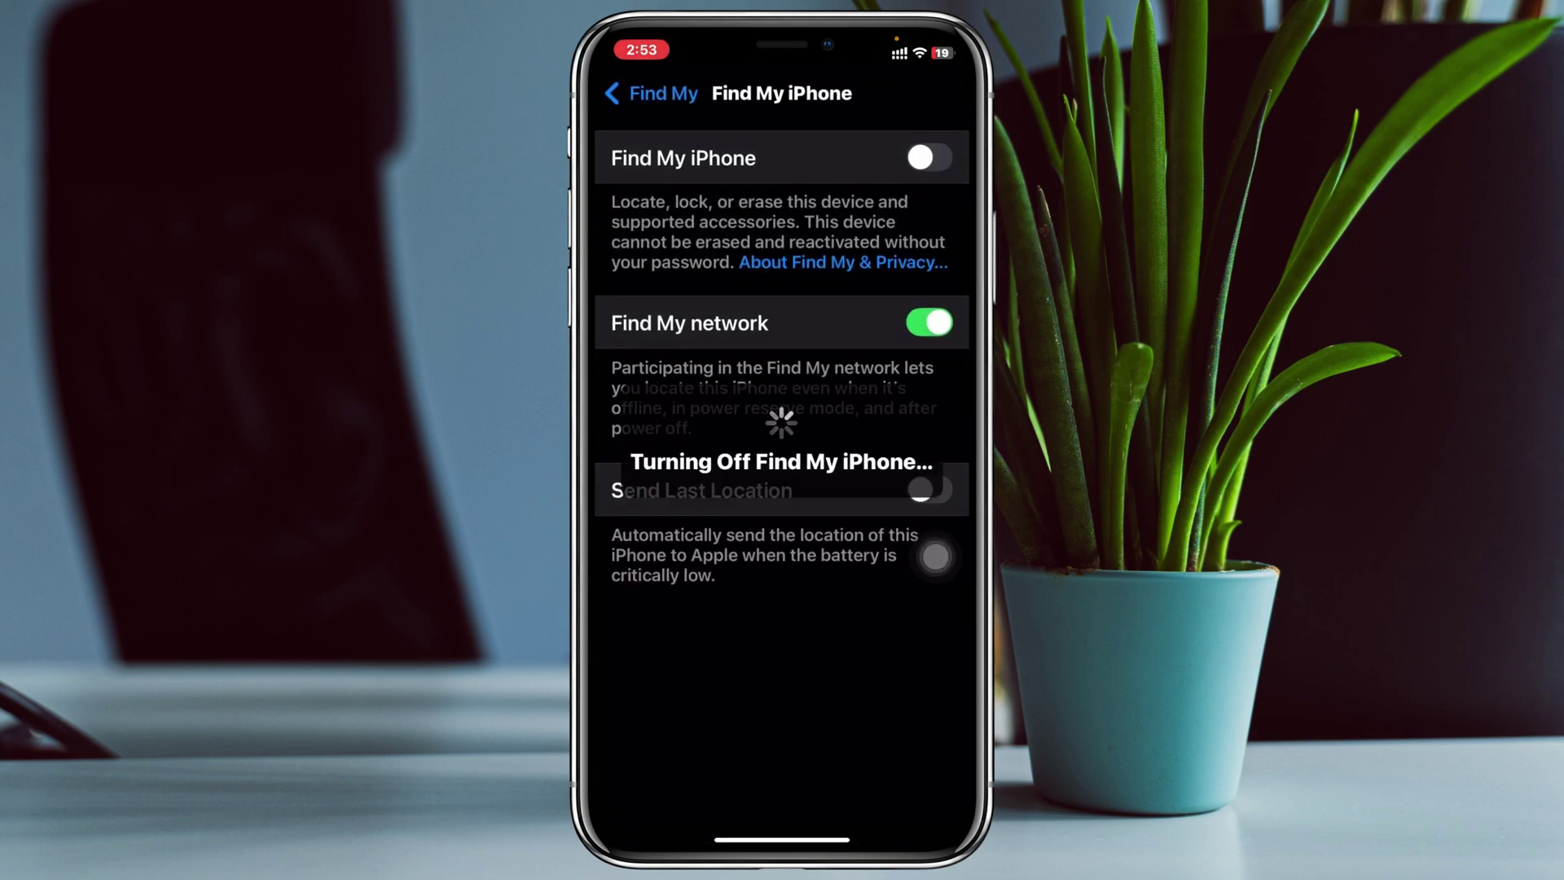
{"action": "left_click_drag", "start_coordinate": [782, 839], "coordinate": [780, 424]}
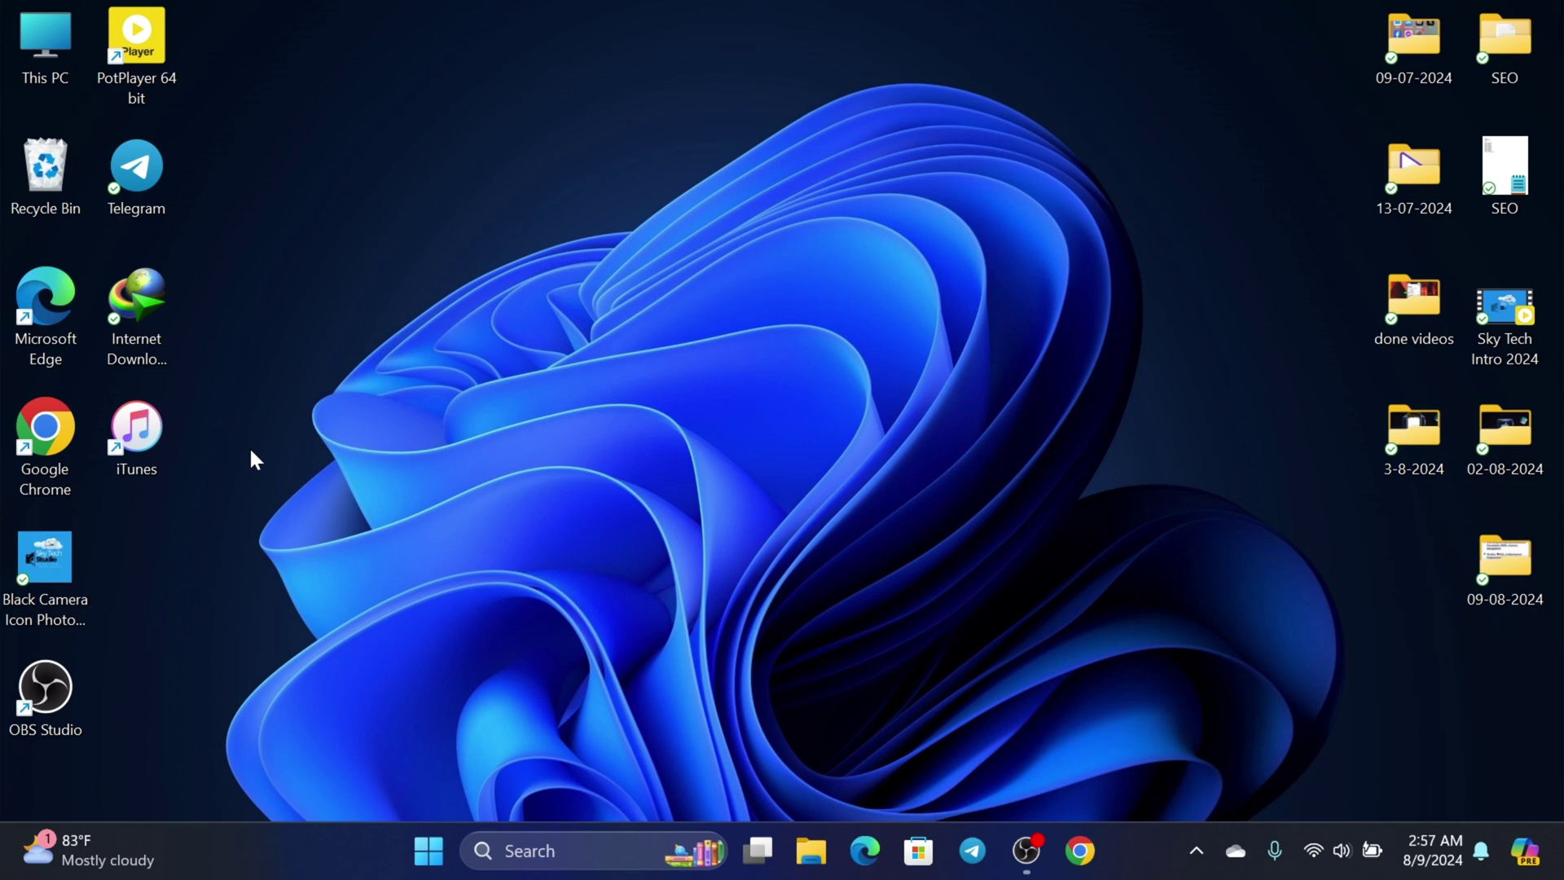
Launch Chrome and go to ipsw.me.
{"action": "left_click", "coordinate": [1080, 850]}
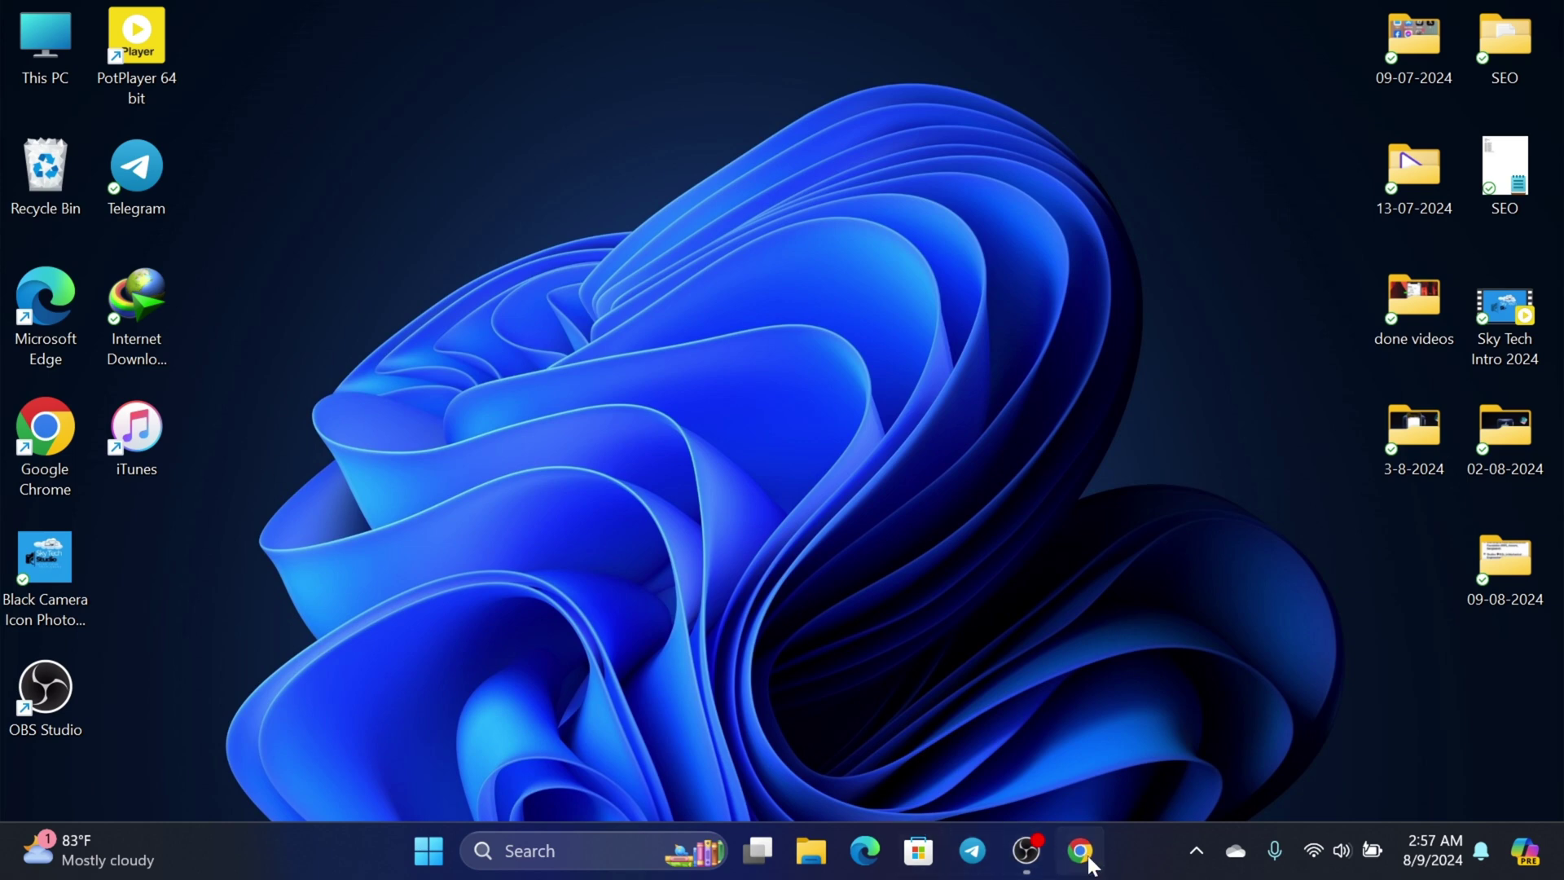
{"action": "type", "text": "i"}
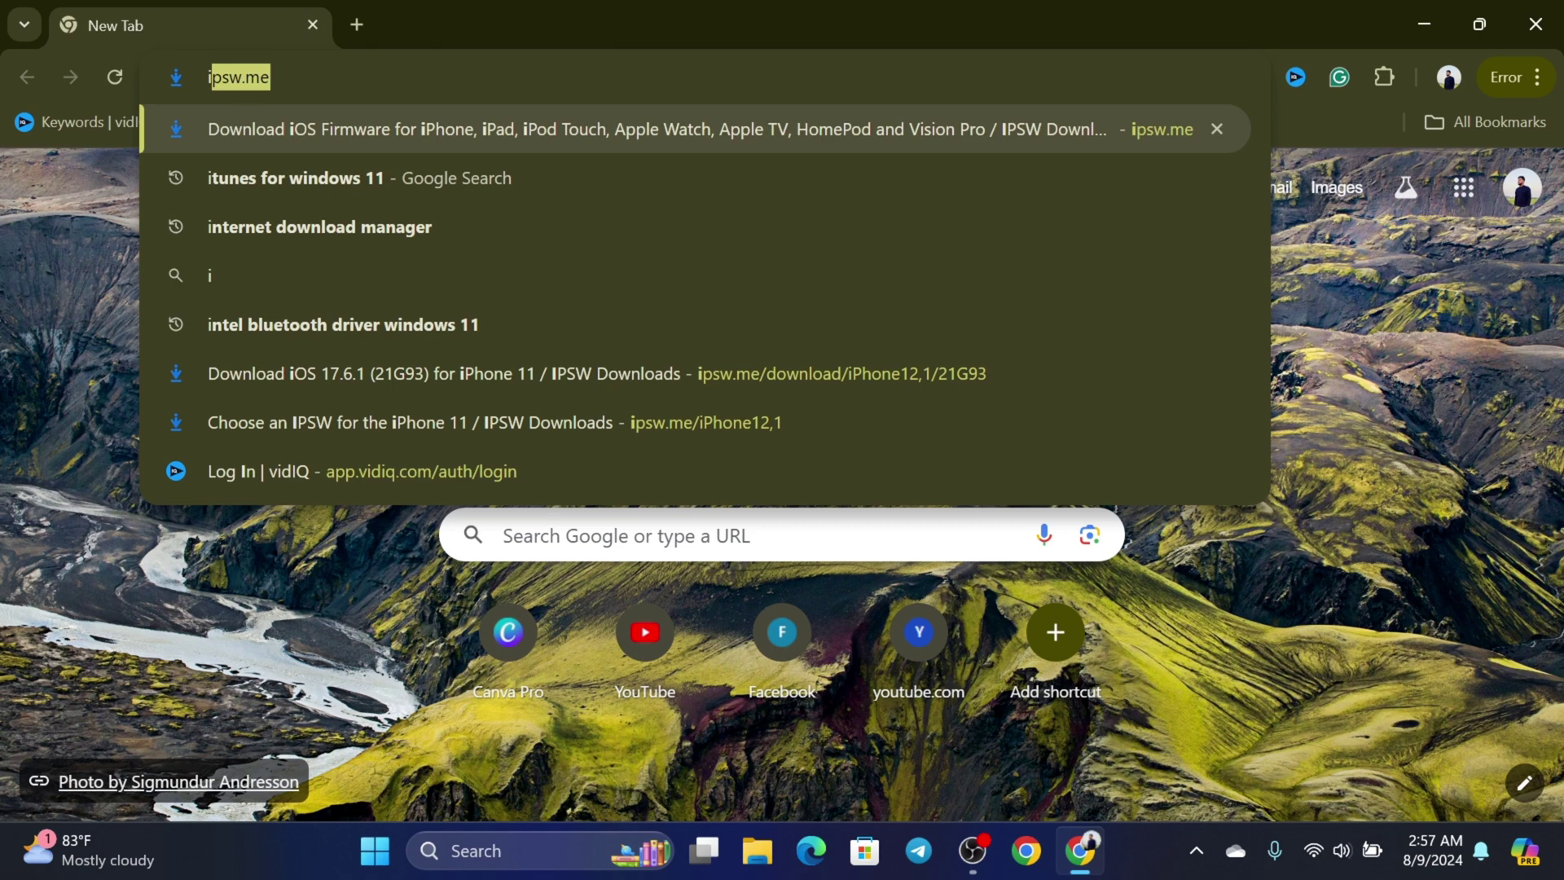
{"action": "type", "text": "ps"}
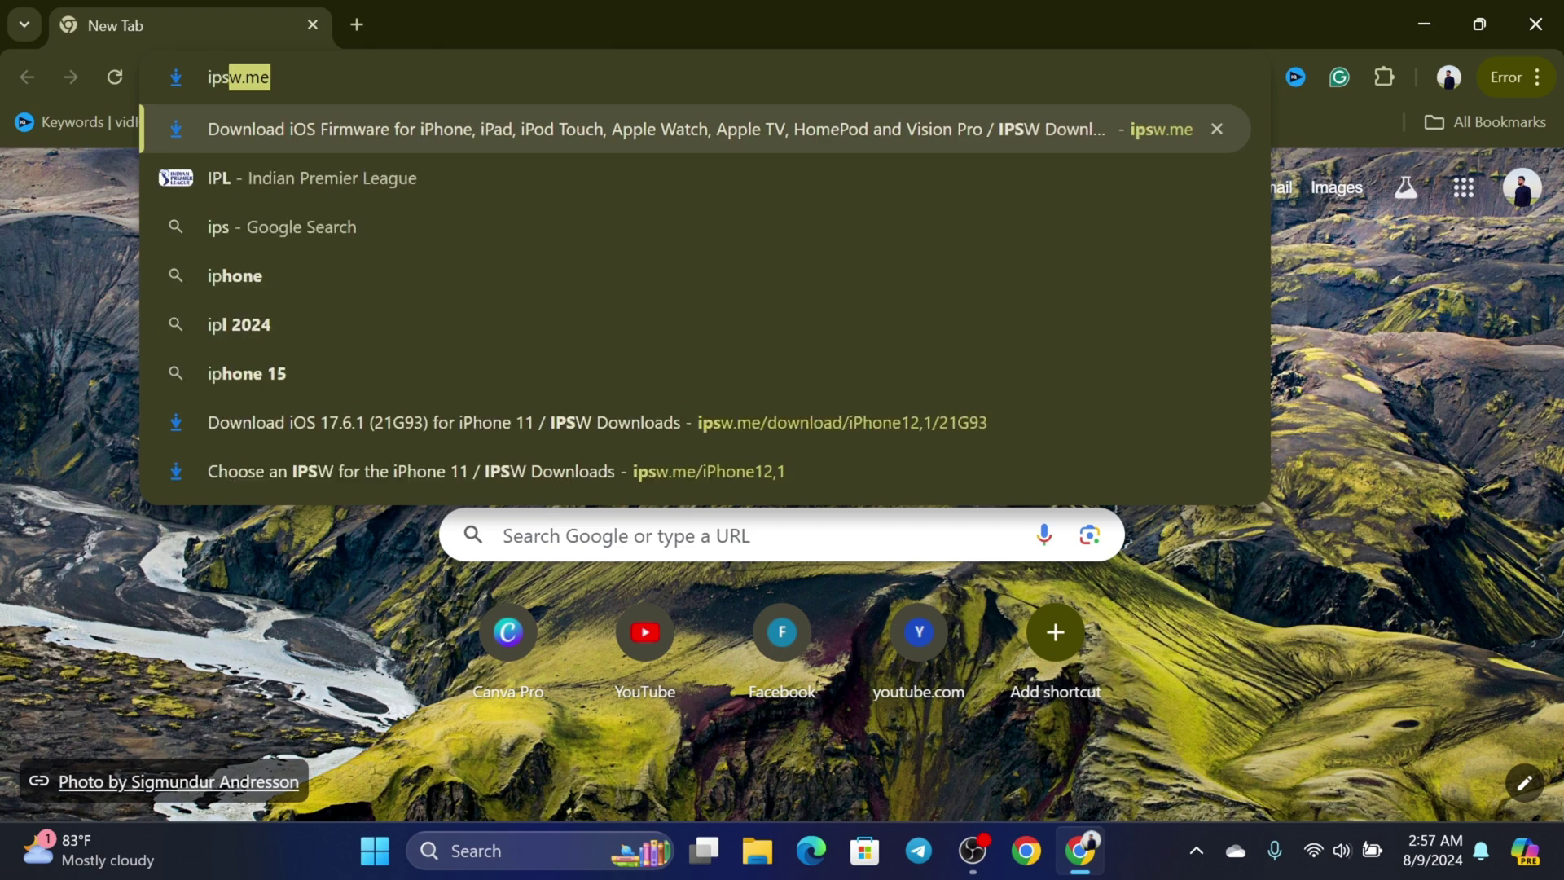
{"action": "type", "text": "w.me"}
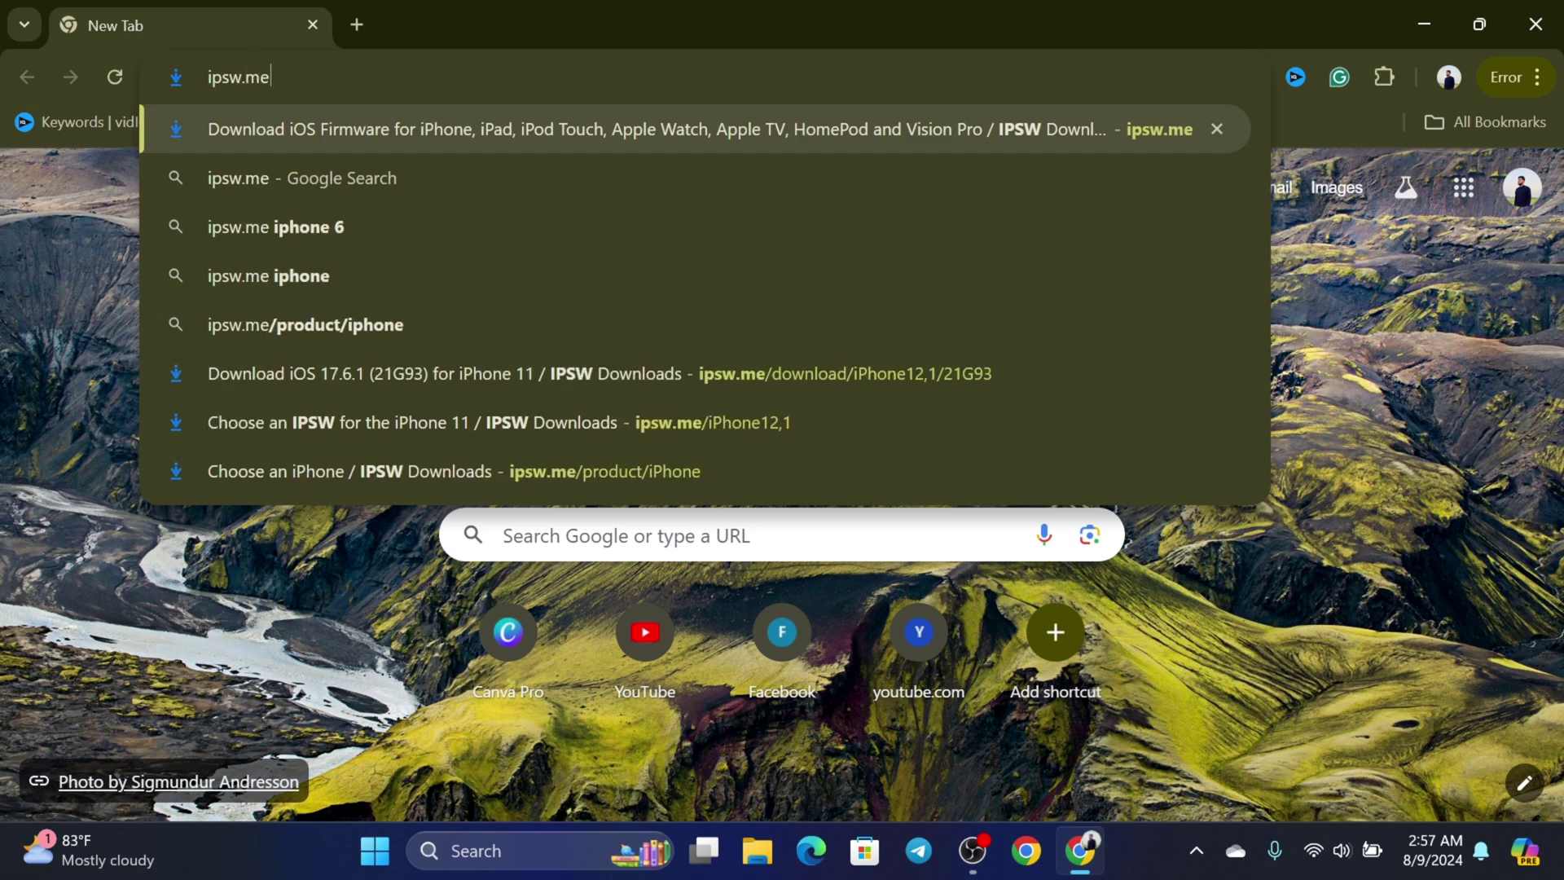
{"action": "key", "text": "Return"}
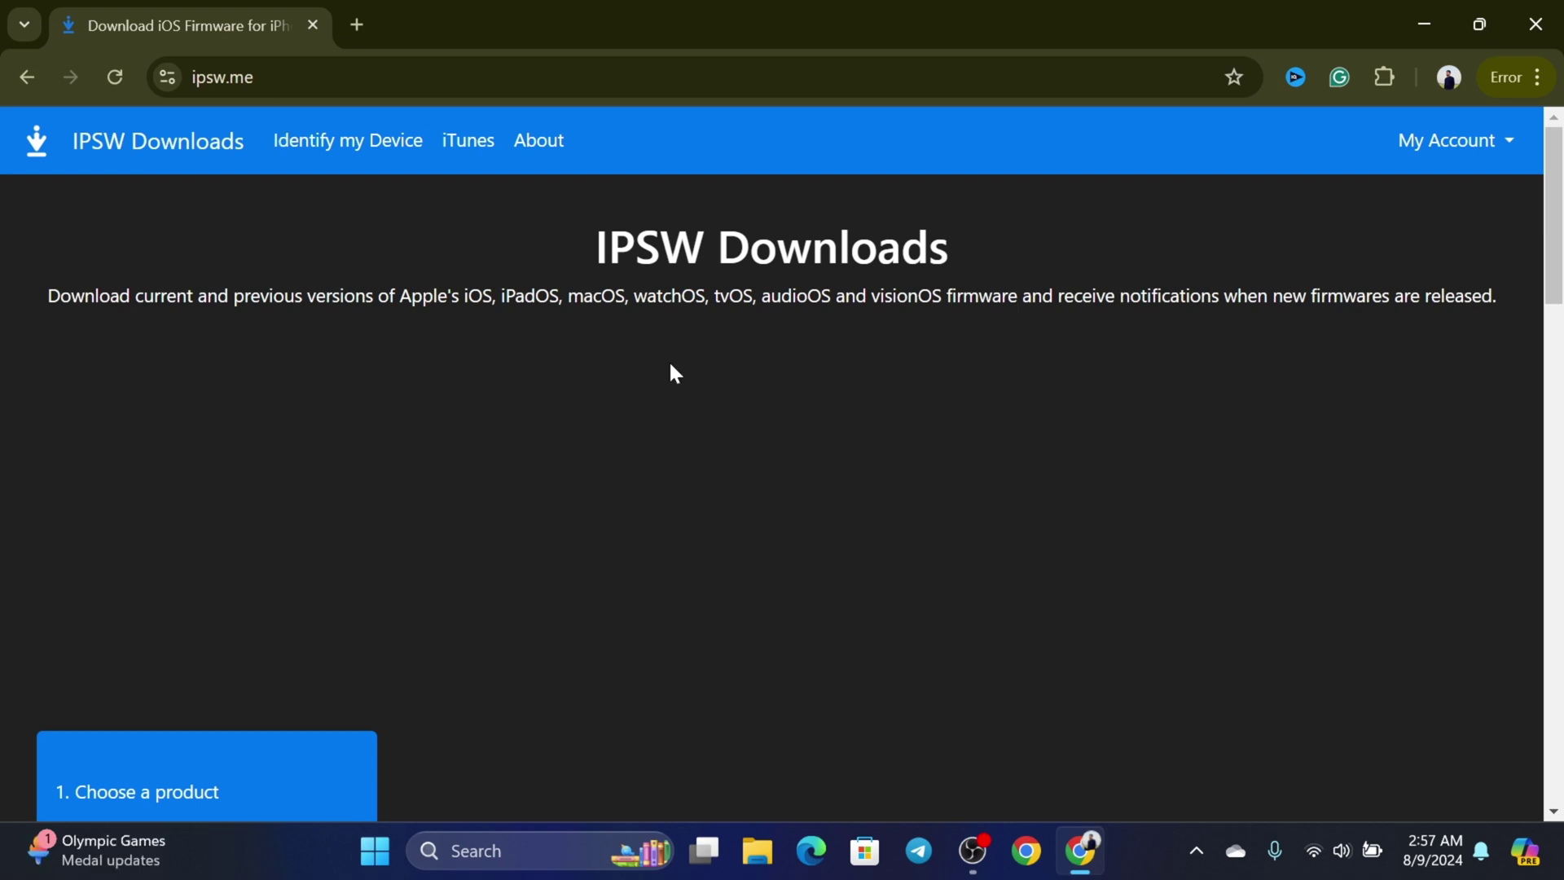
Choose iPhone as the product on IPSW Downloads.
{"action": "scroll", "coordinate": [632, 416], "scroll_direction": "down", "scroll_amount": 12}
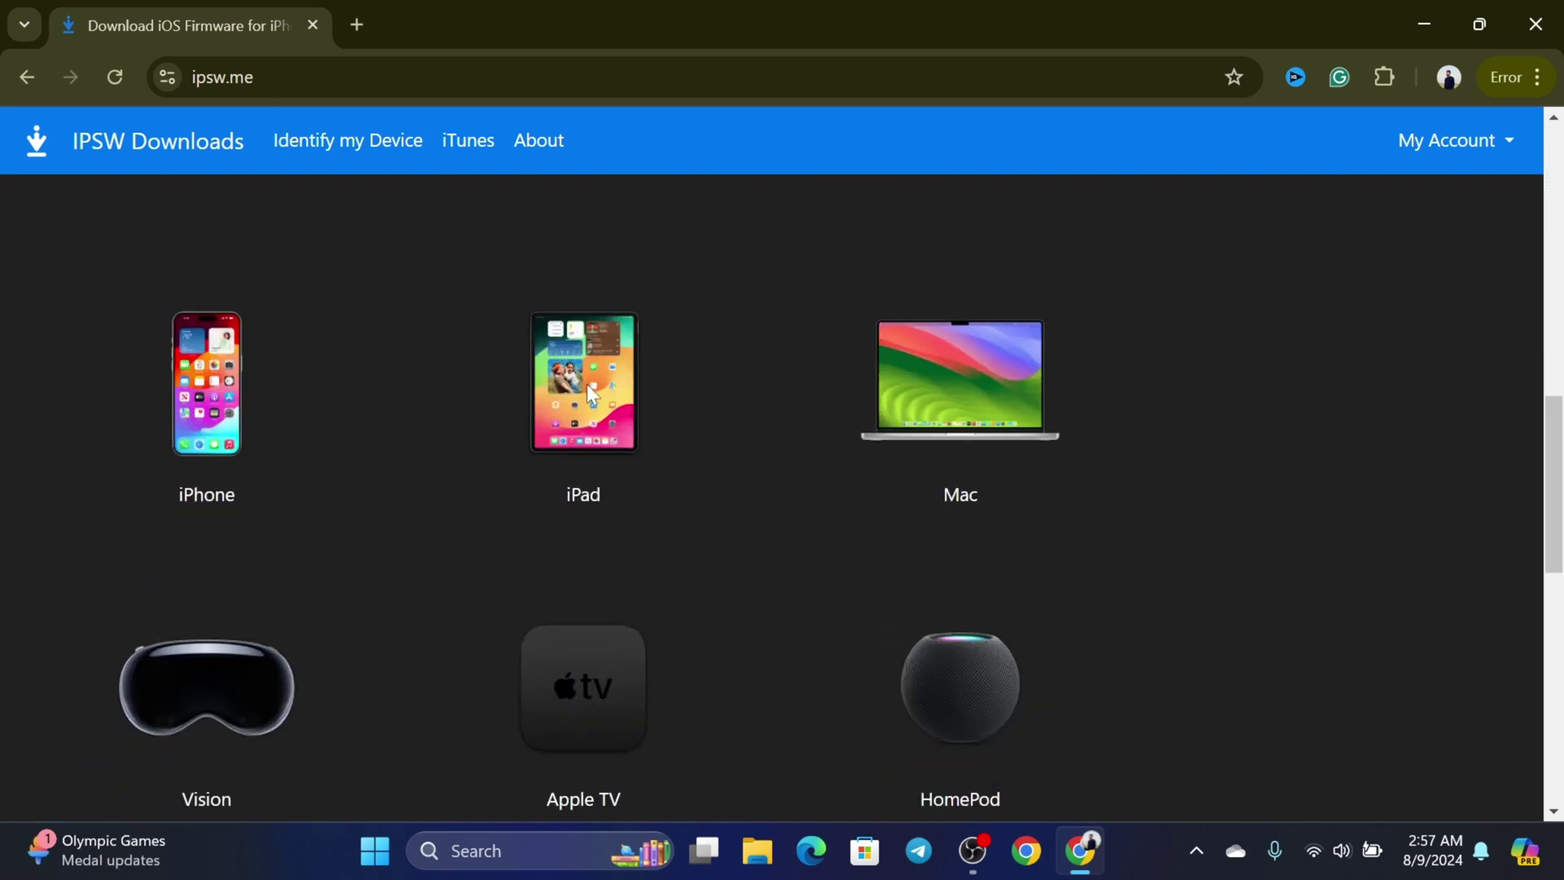
{"action": "scroll", "coordinate": [586, 384], "scroll_direction": "up", "scroll_amount": 1}
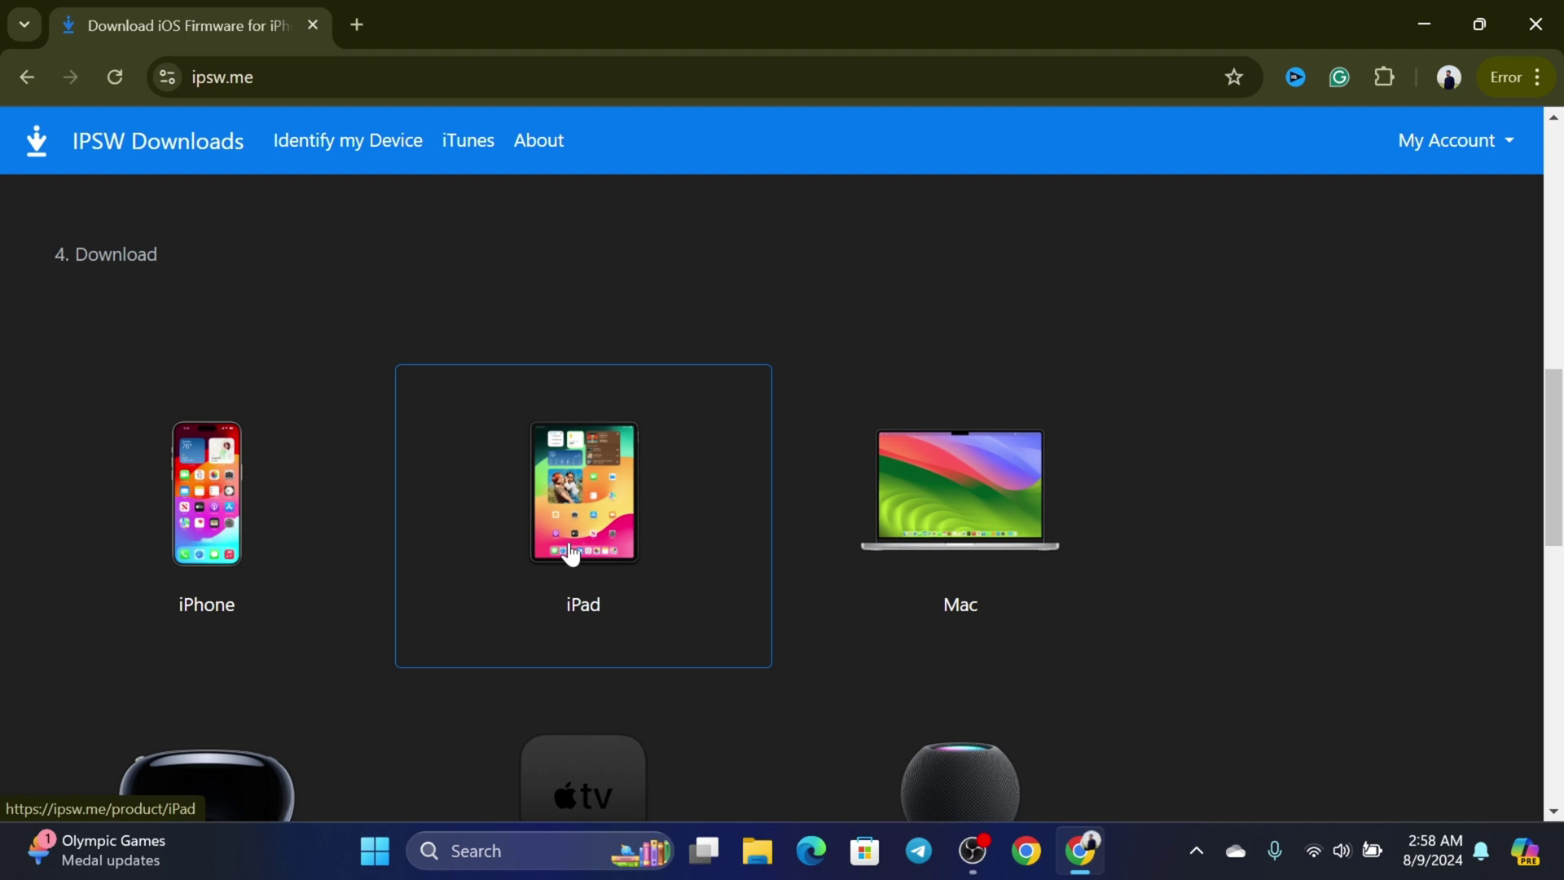
{"action": "left_click", "coordinate": [221, 525]}
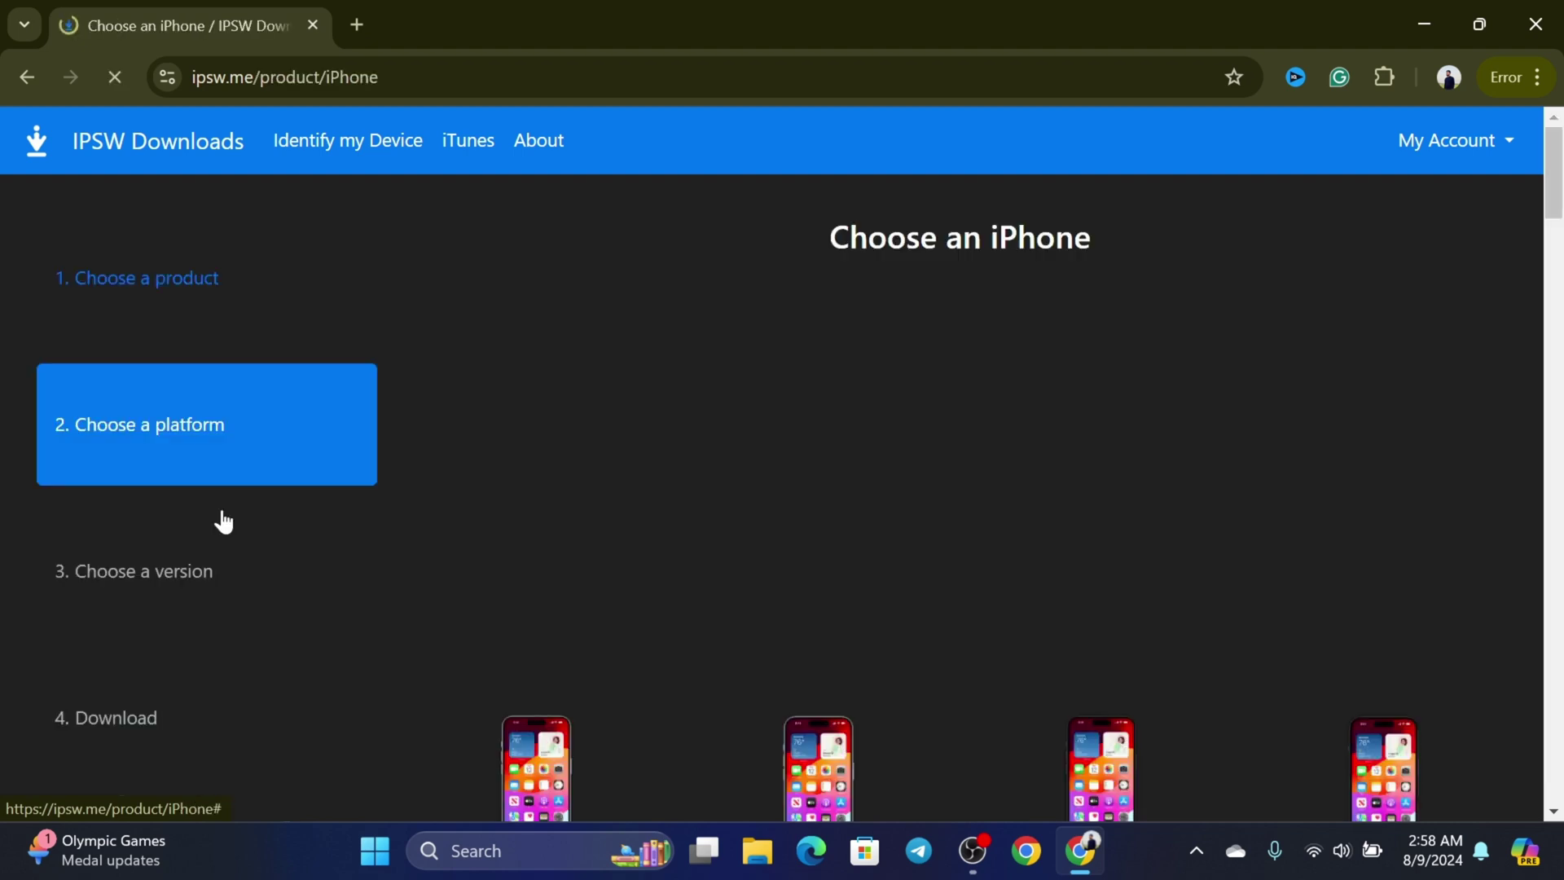
Select the iPhone 11 model and close the pop-up ad.
{"action": "scroll", "coordinate": [1171, 497], "scroll_direction": "down", "scroll_amount": 1}
{"action": "scroll", "coordinate": [1307, 471], "scroll_direction": "down", "scroll_amount": 5}
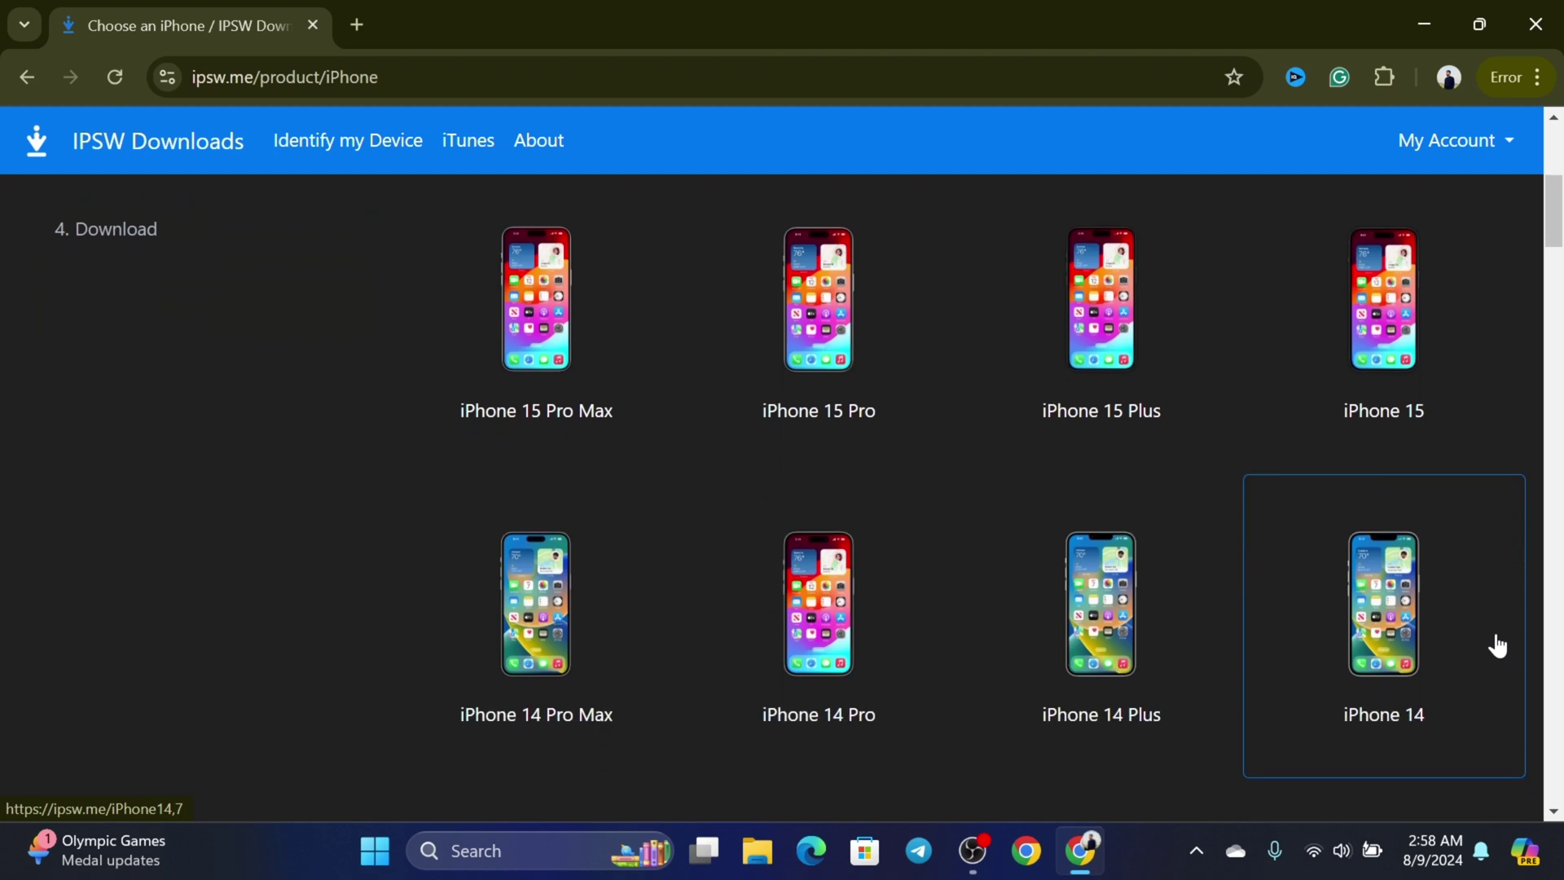
{"action": "scroll", "coordinate": [1498, 647], "scroll_direction": "down", "scroll_amount": 6}
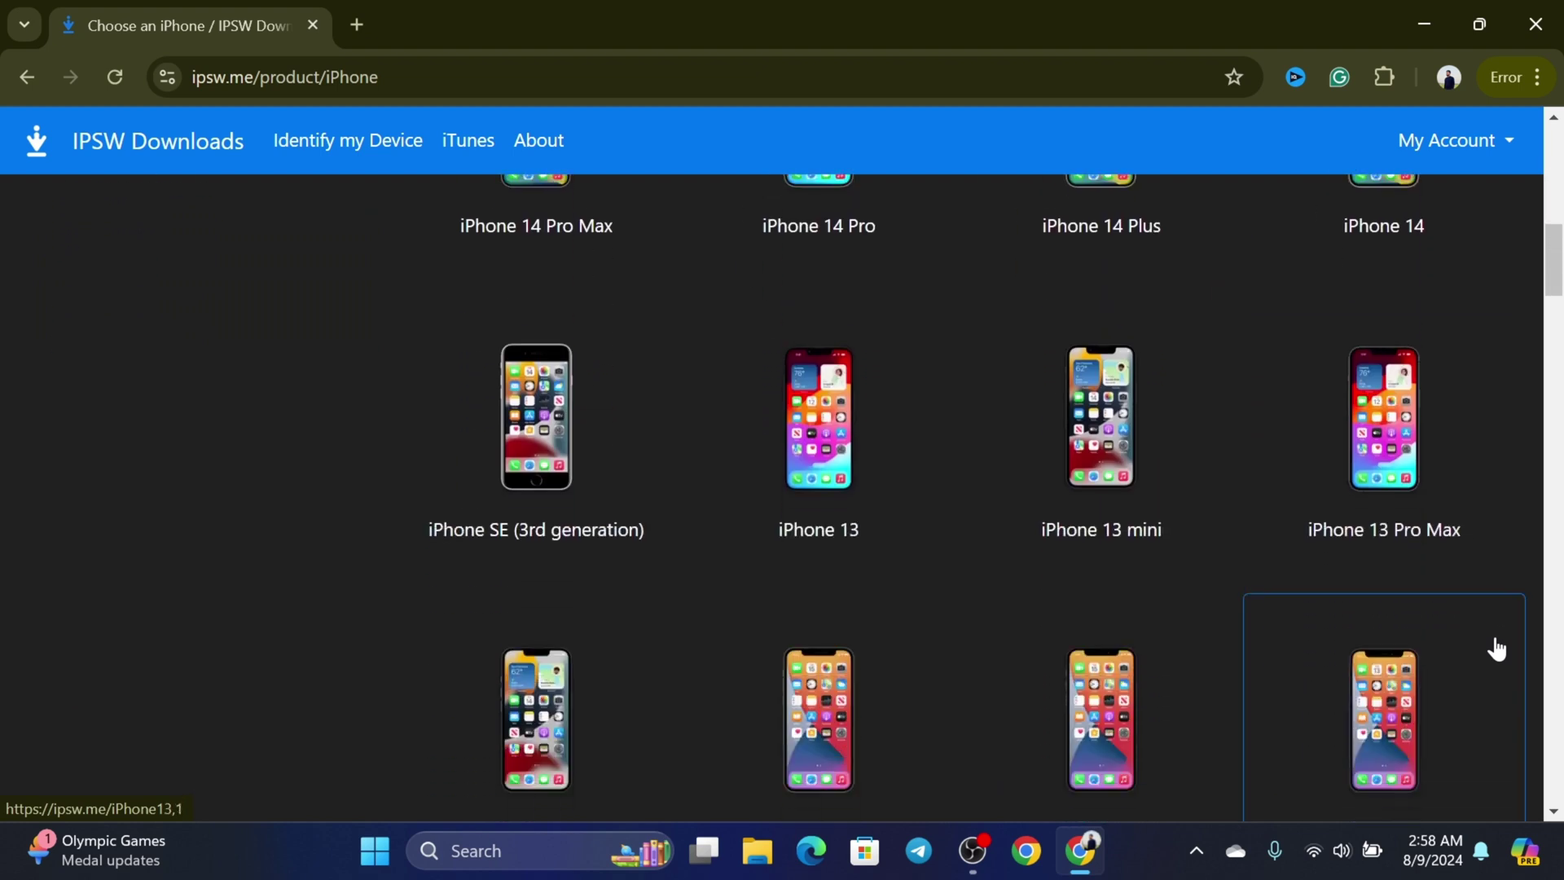
{"action": "scroll", "coordinate": [1410, 611], "scroll_direction": "down", "scroll_amount": 2}
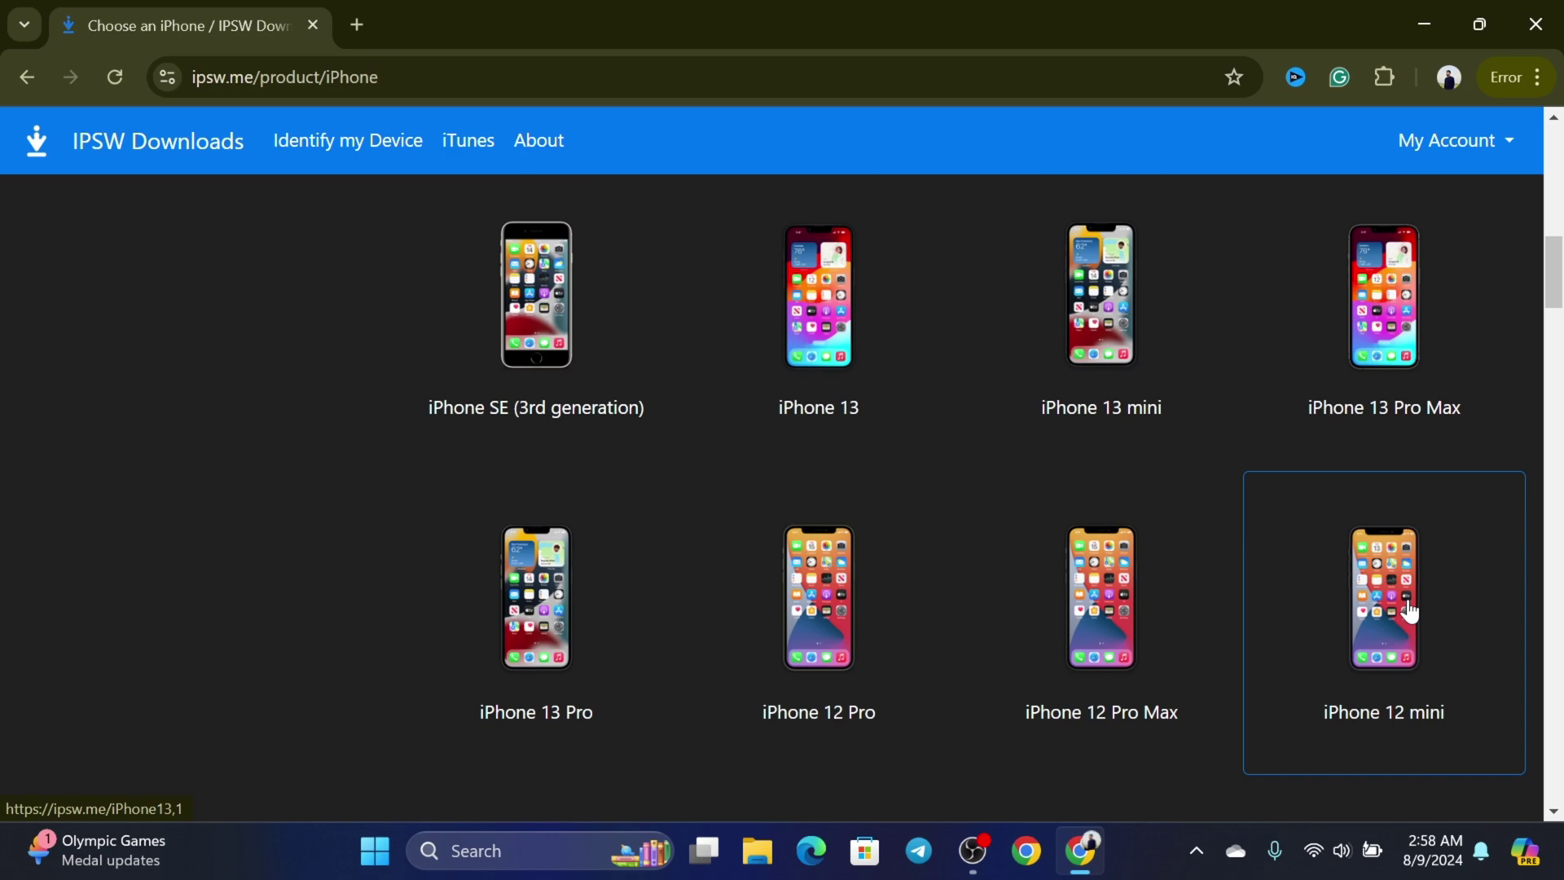
{"action": "scroll", "coordinate": [1407, 610], "scroll_direction": "down", "scroll_amount": 4}
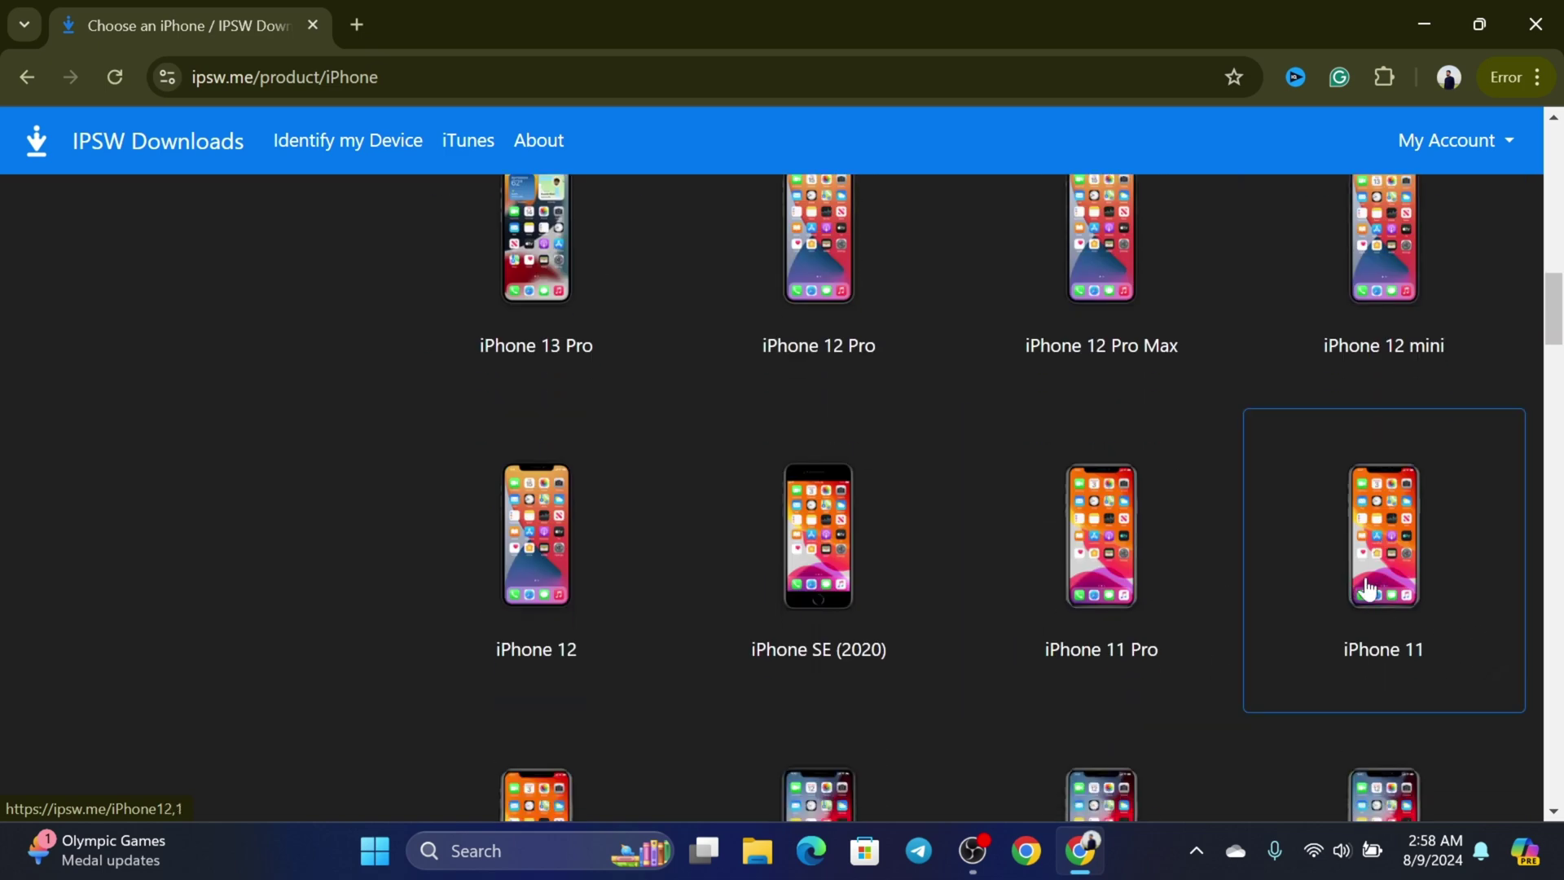
{"action": "left_click", "coordinate": [1376, 583]}
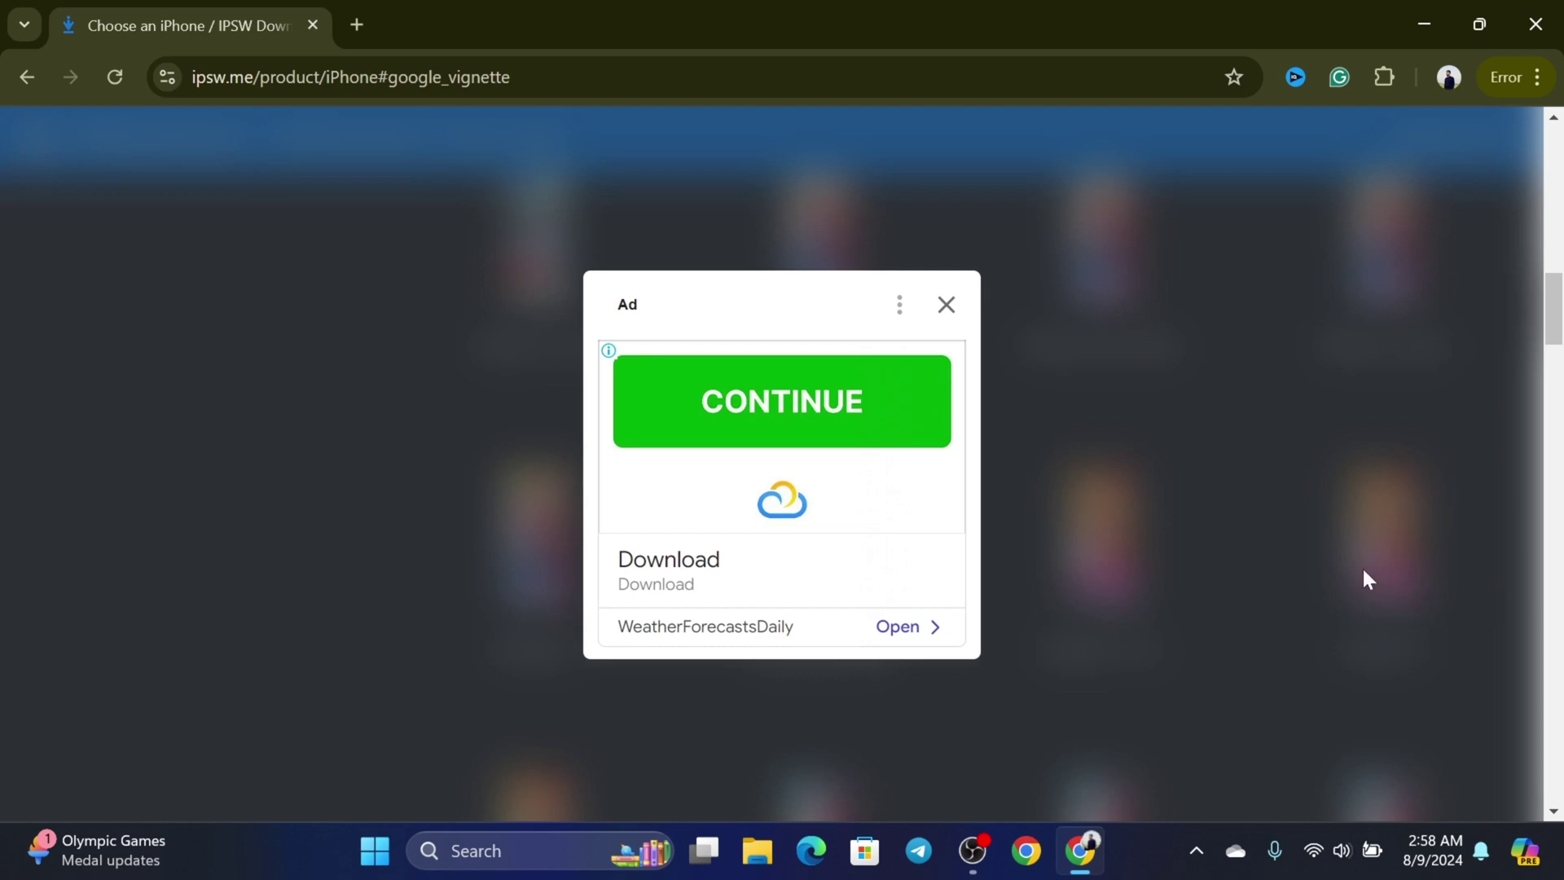
{"action": "left_click", "coordinate": [946, 312]}
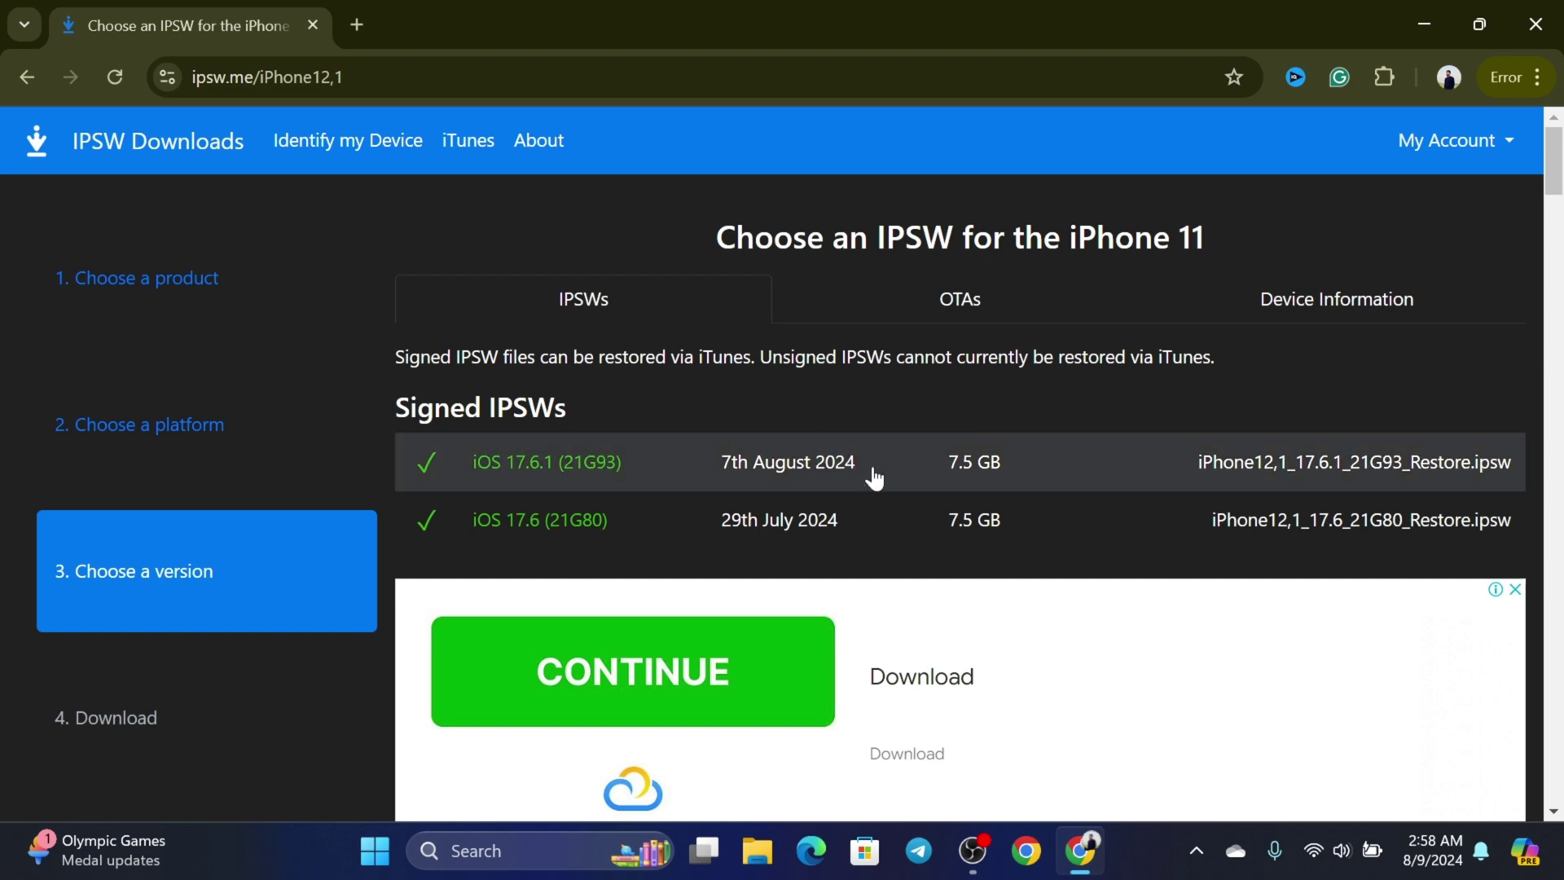
Open the iOS 17.6.1 (21G93) firmware page for iPhone 11.
{"action": "scroll", "coordinate": [991, 507], "scroll_direction": "down", "scroll_amount": 5}
{"action": "scroll", "coordinate": [977, 554], "scroll_direction": "up", "scroll_amount": 4}
{"action": "scroll", "coordinate": [982, 568], "scroll_direction": "up", "scroll_amount": 1}
{"action": "left_click", "coordinate": [582, 464]}
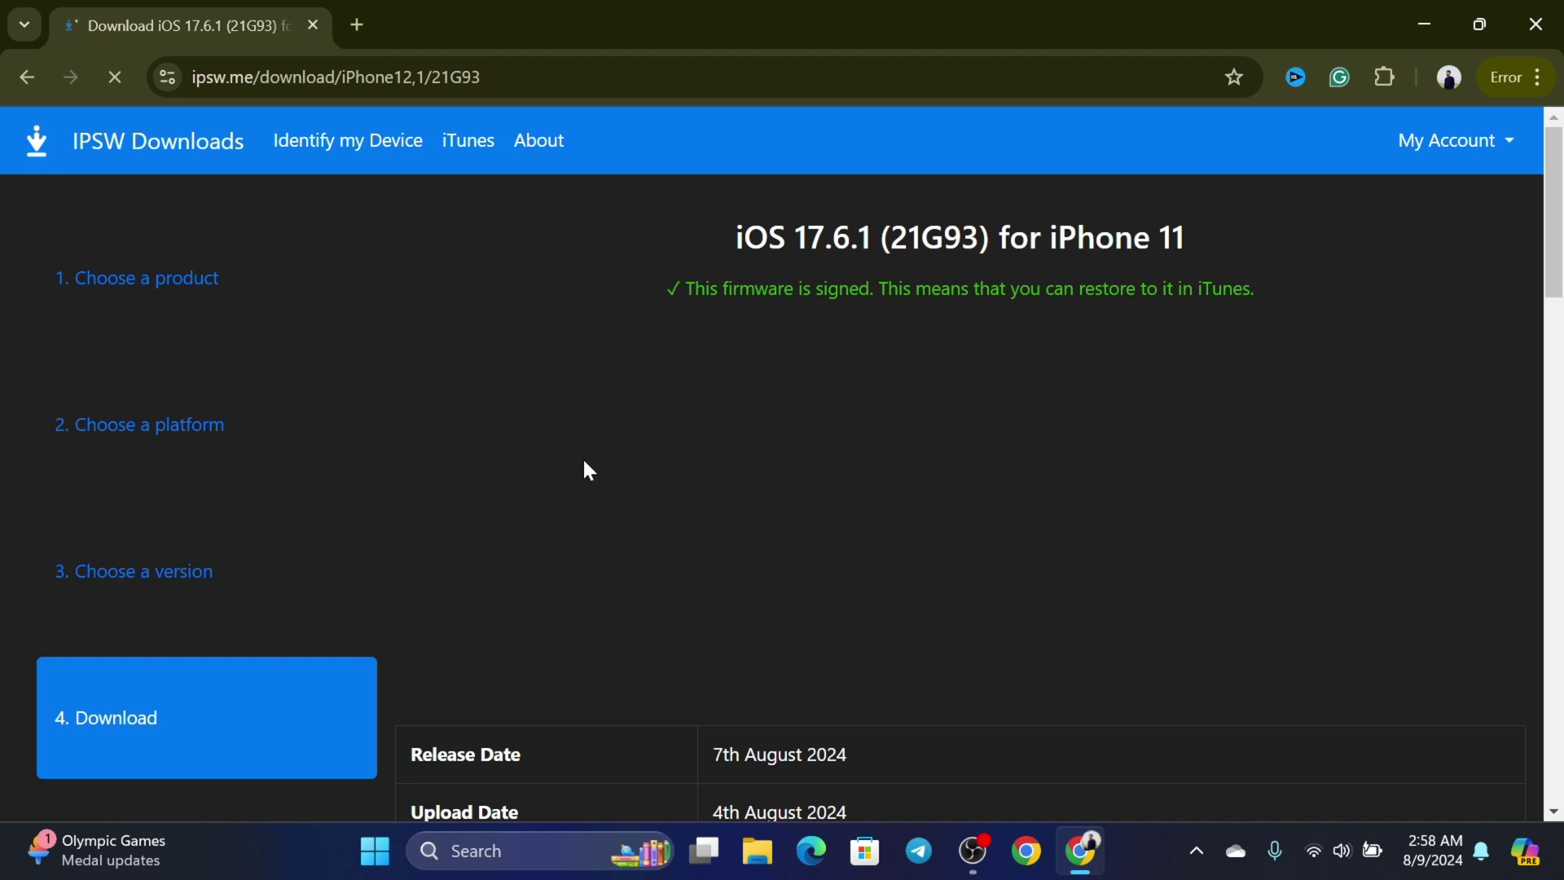
Start the 7.5 GB firmware download, then cancel it from Chrome's downloads panel.
{"action": "scroll", "coordinate": [945, 542], "scroll_direction": "down", "scroll_amount": 7}
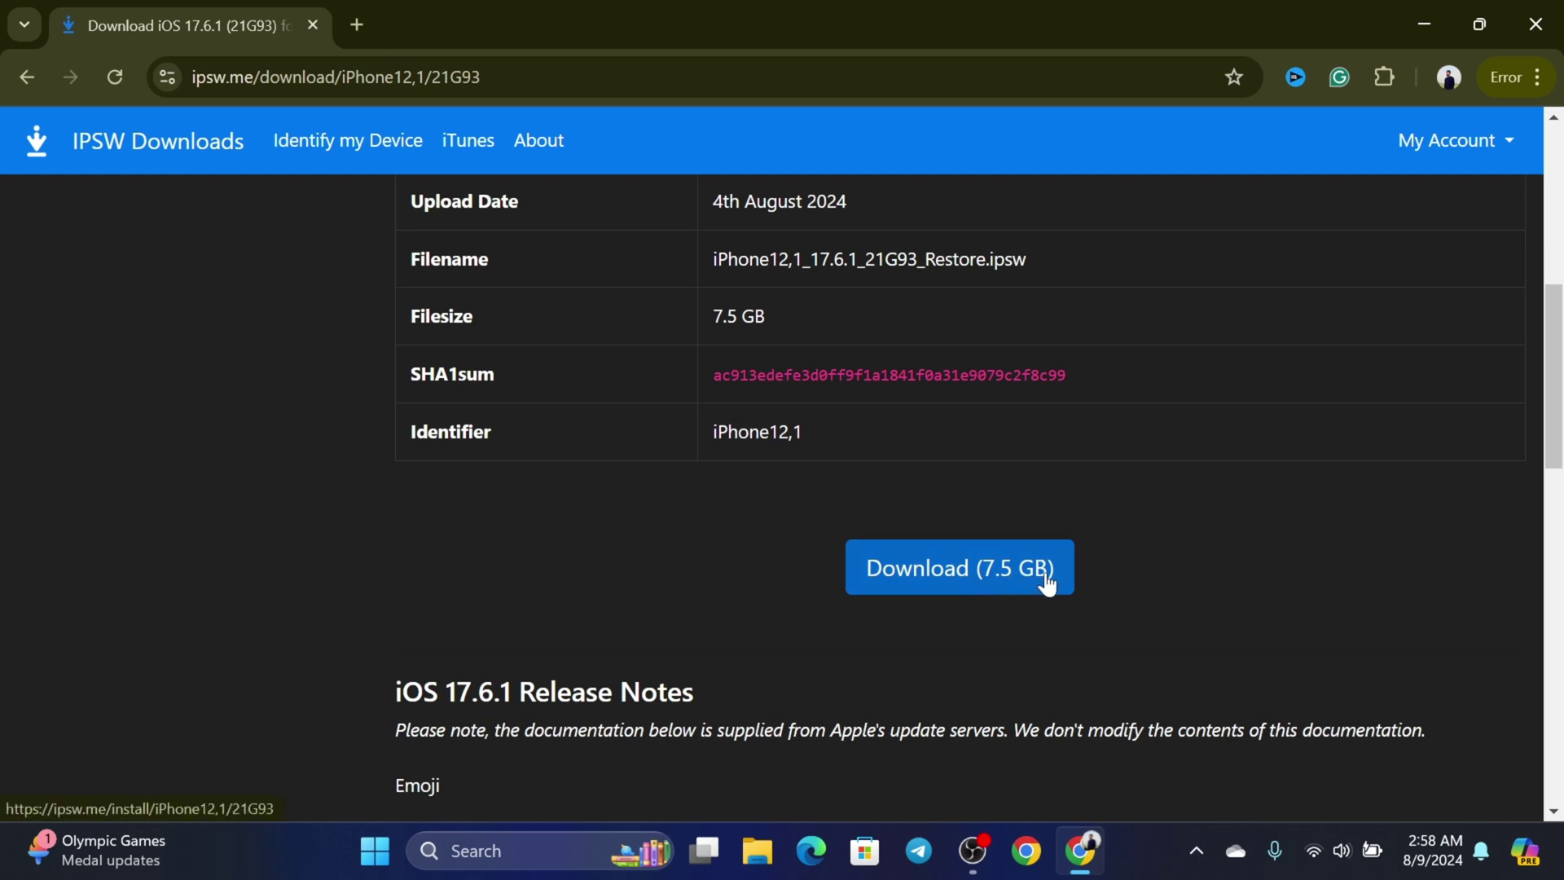
{"action": "left_click", "coordinate": [930, 587]}
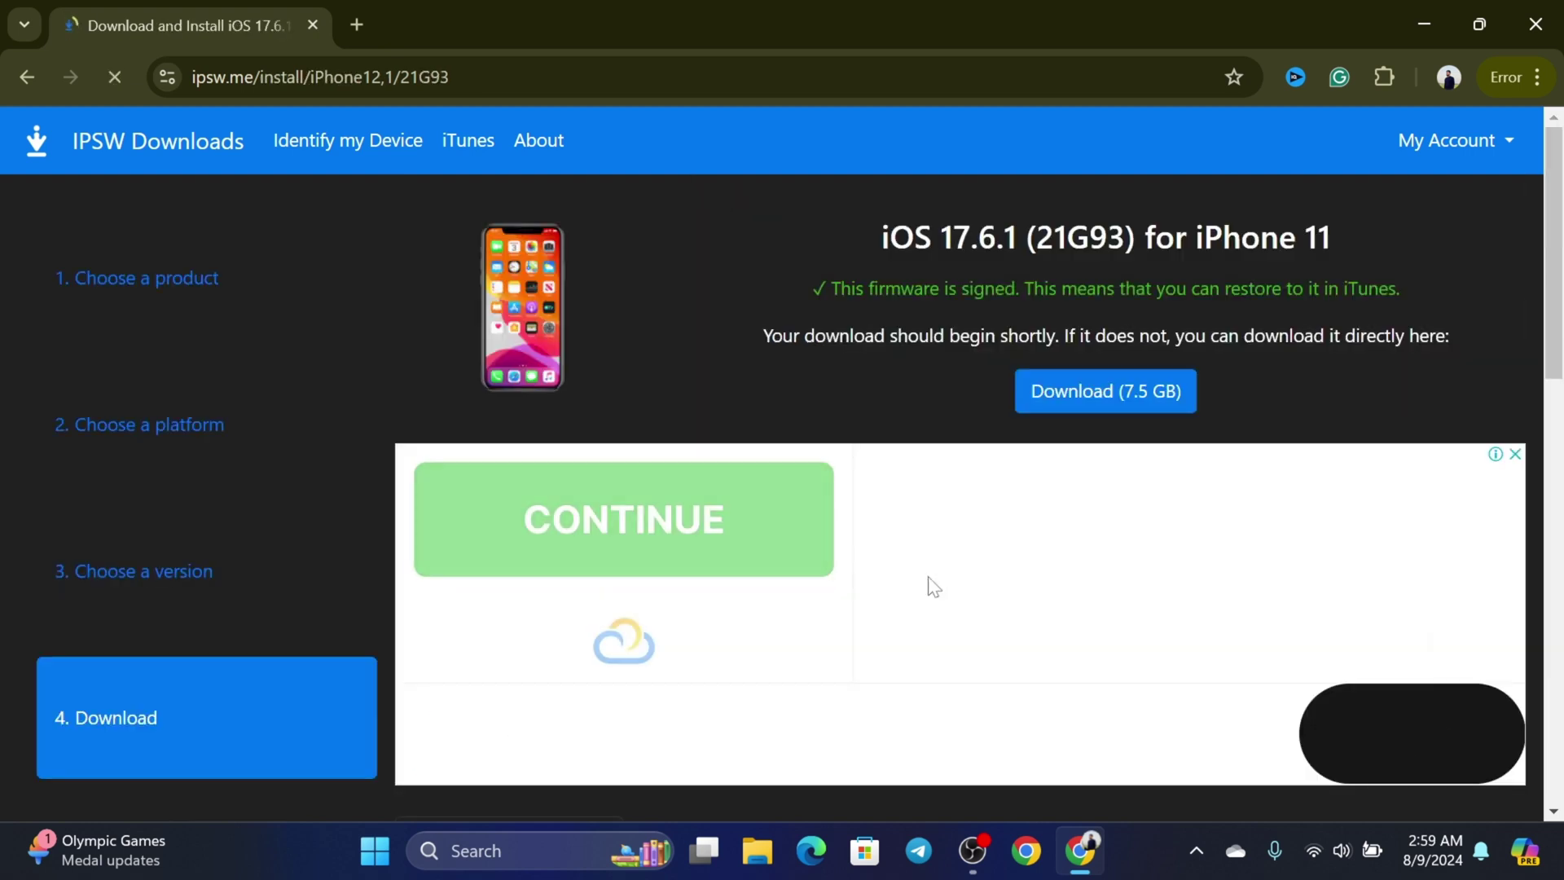
{"action": "left_click", "coordinate": [1097, 411]}
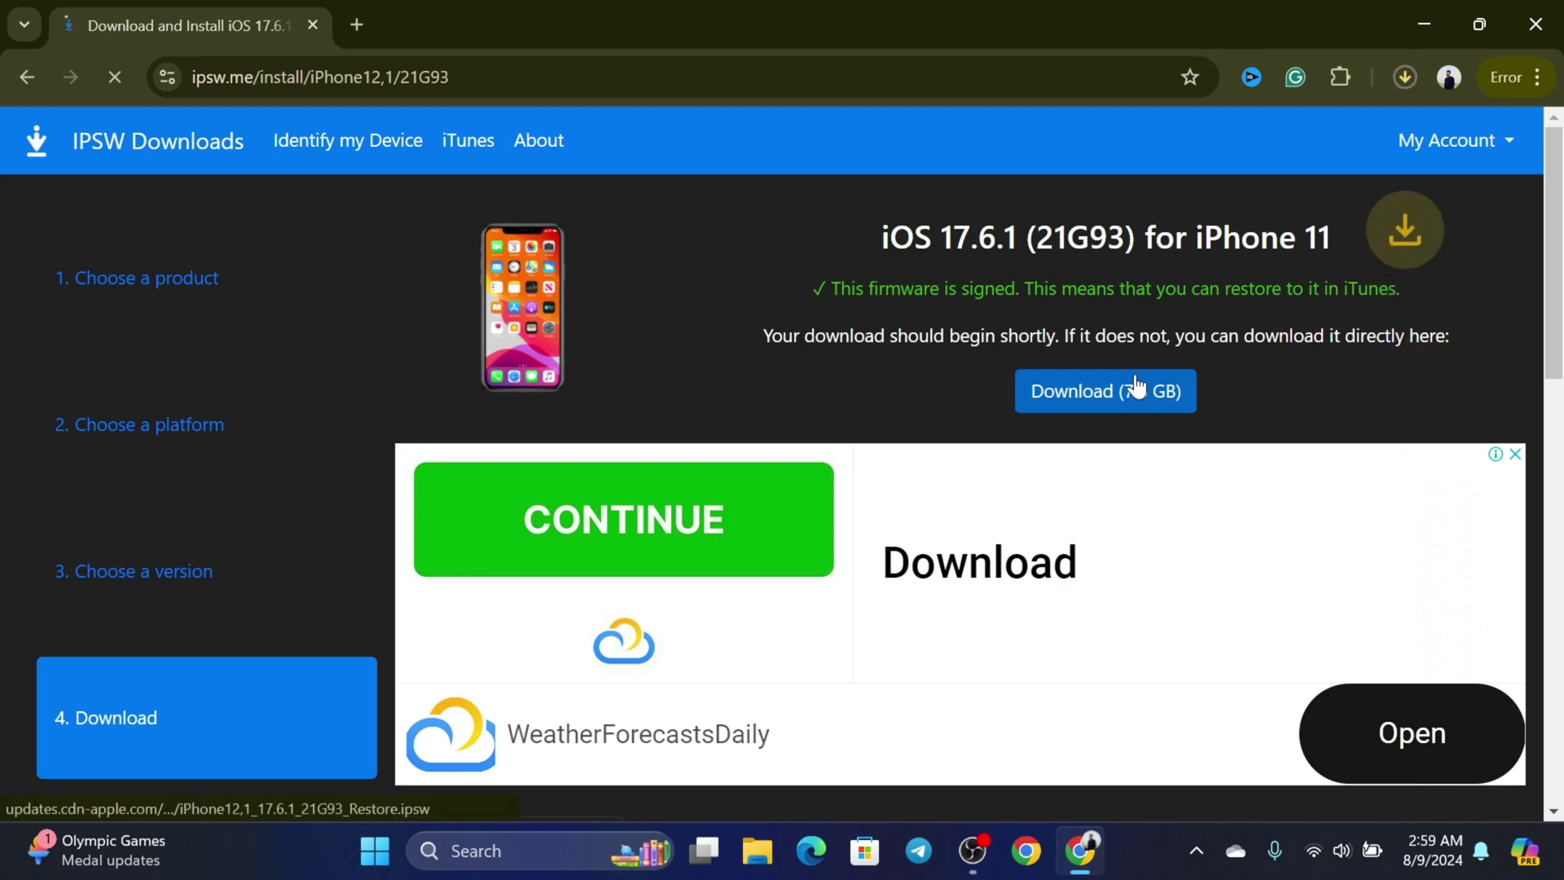
{"action": "left_click", "coordinate": [1398, 72]}
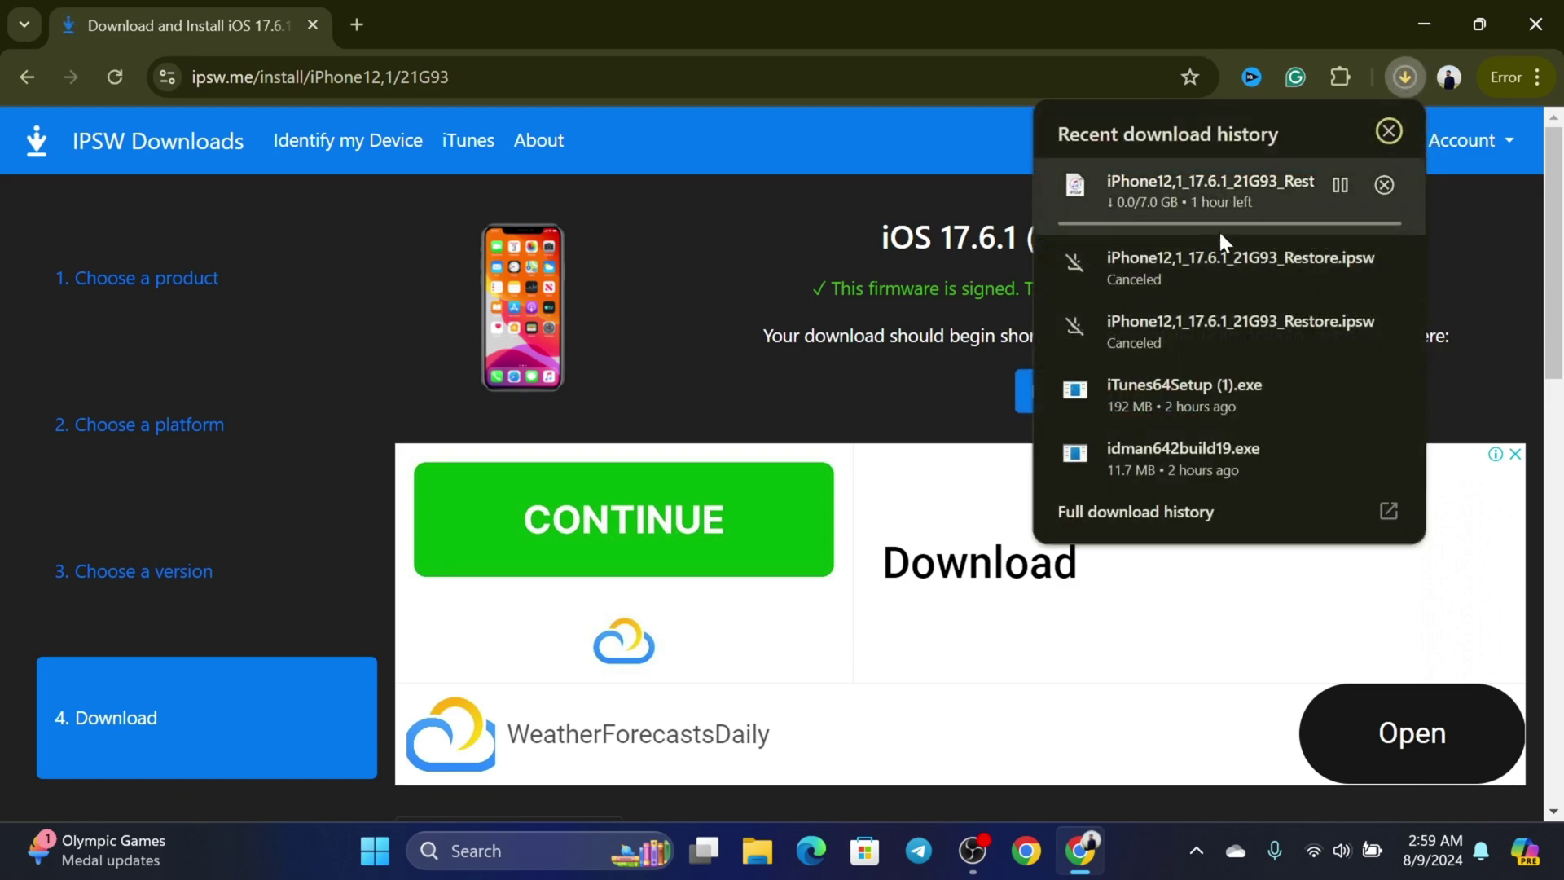
{"action": "left_click", "coordinate": [1384, 185]}
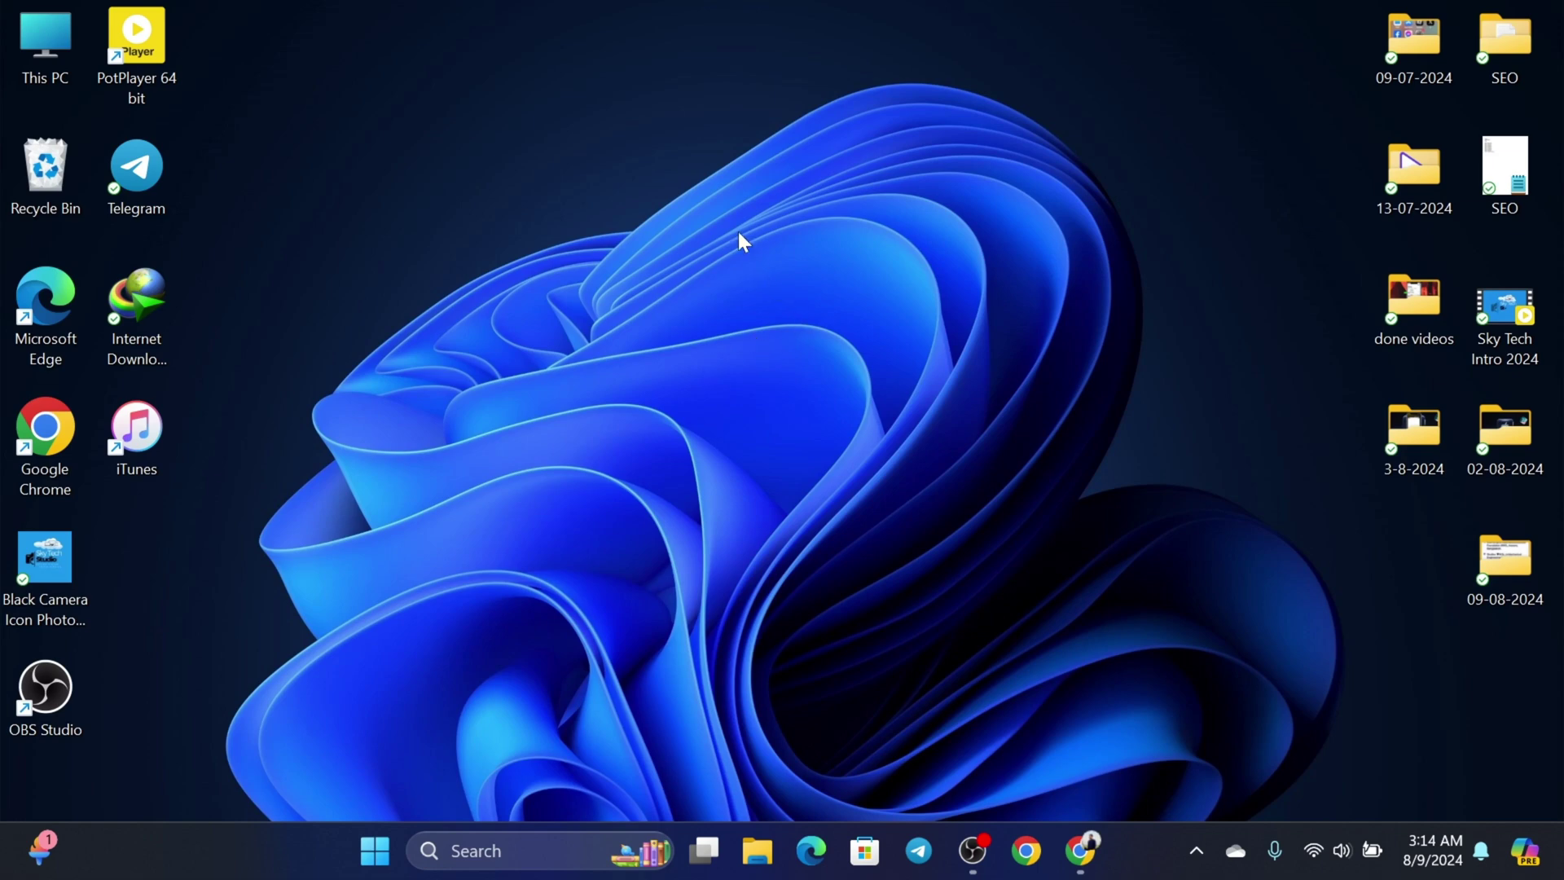
{"action": "right_click", "coordinate": [741, 238]}
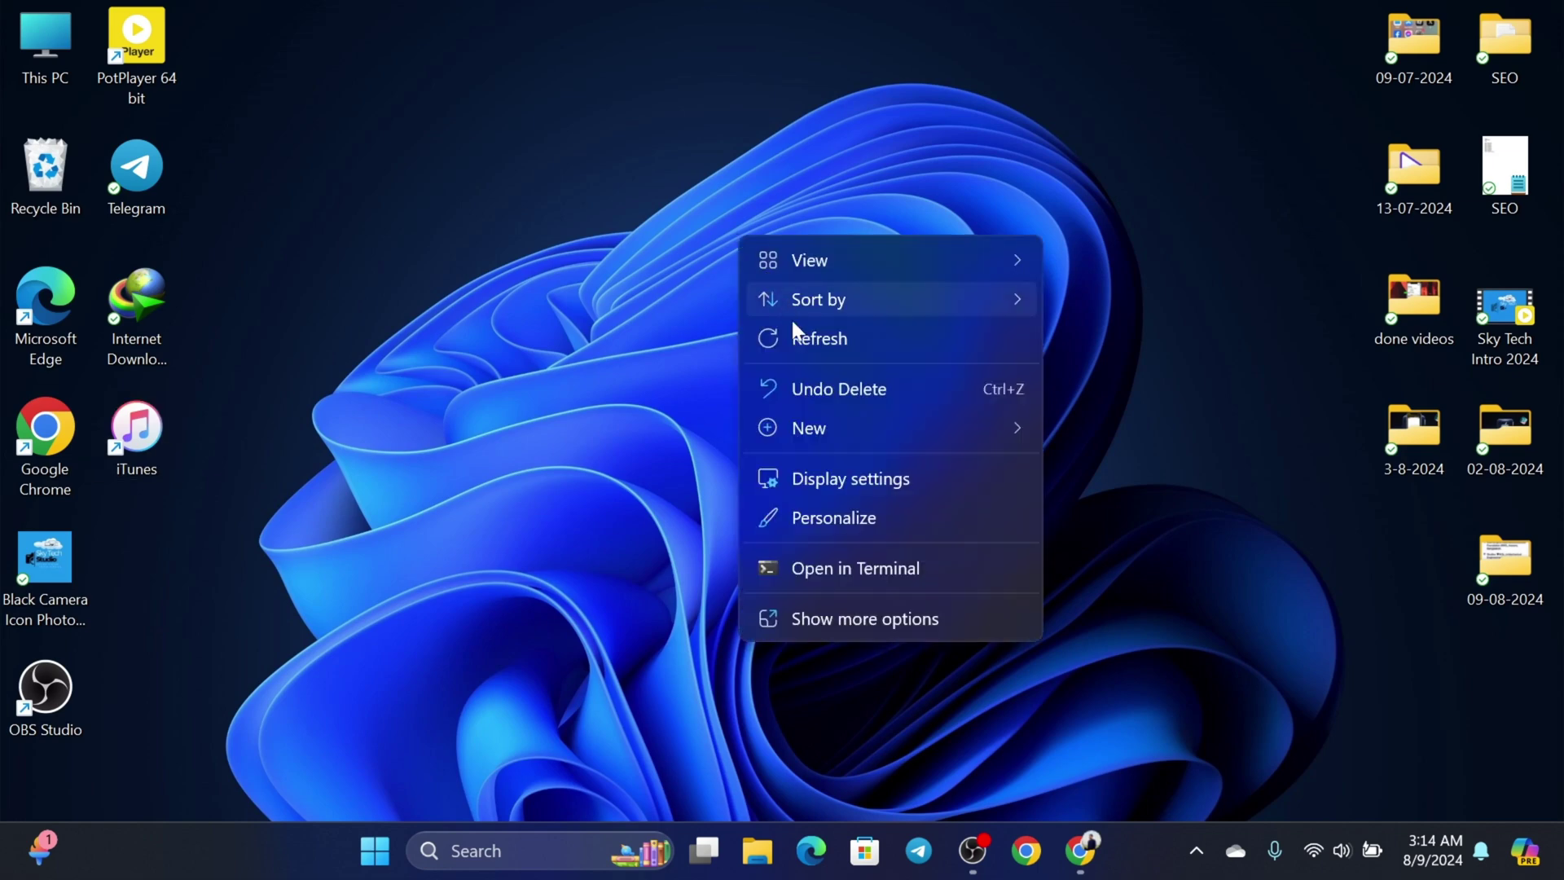
{"action": "double_click", "coordinate": [36, 47]}
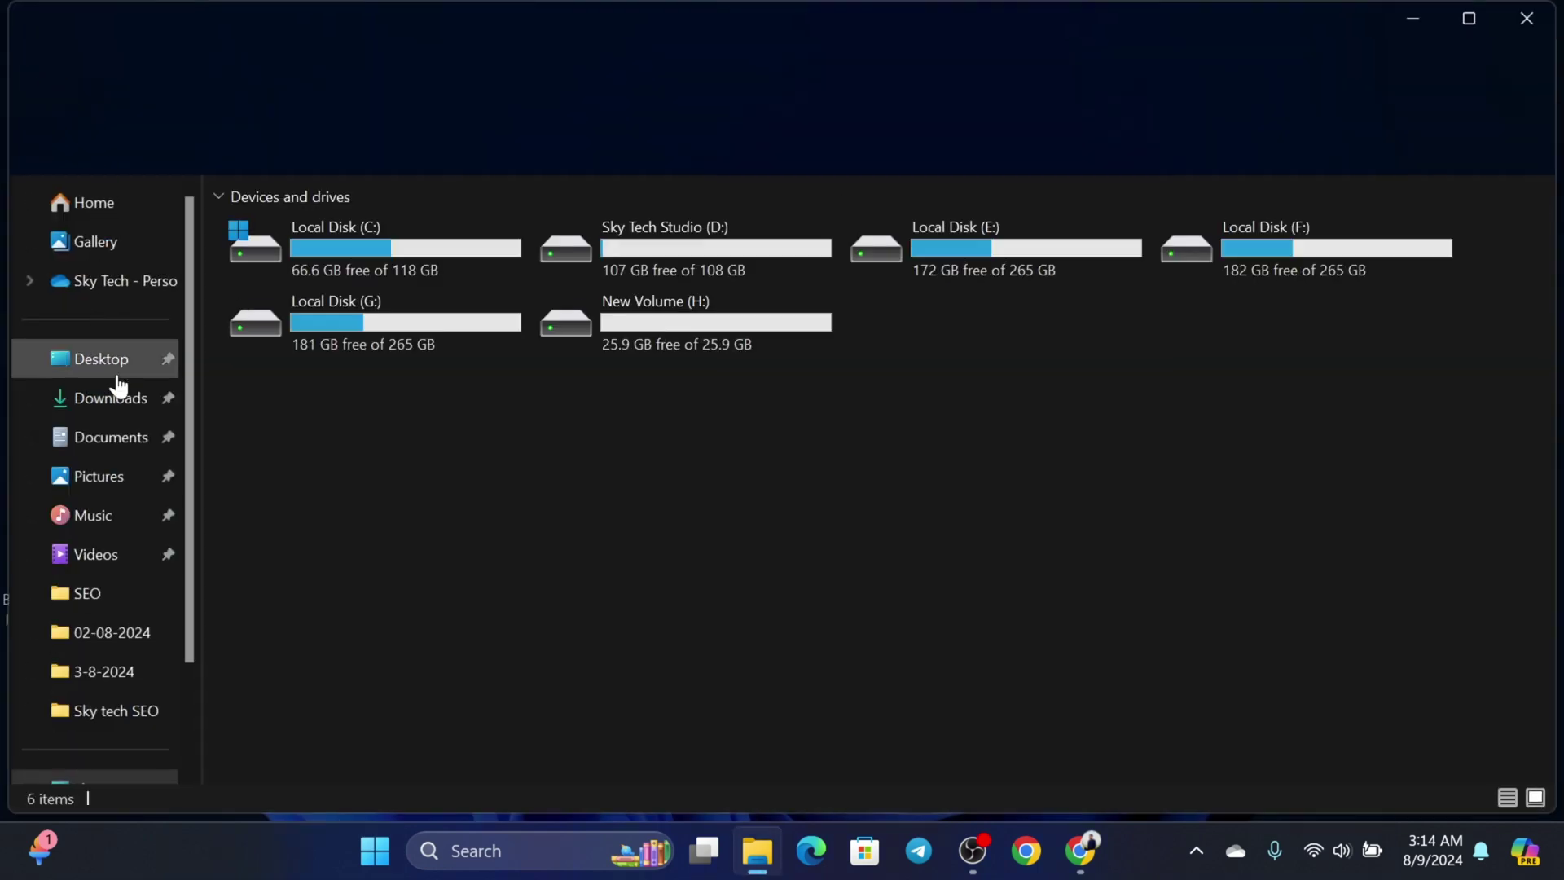
{"action": "left_click", "coordinate": [108, 399]}
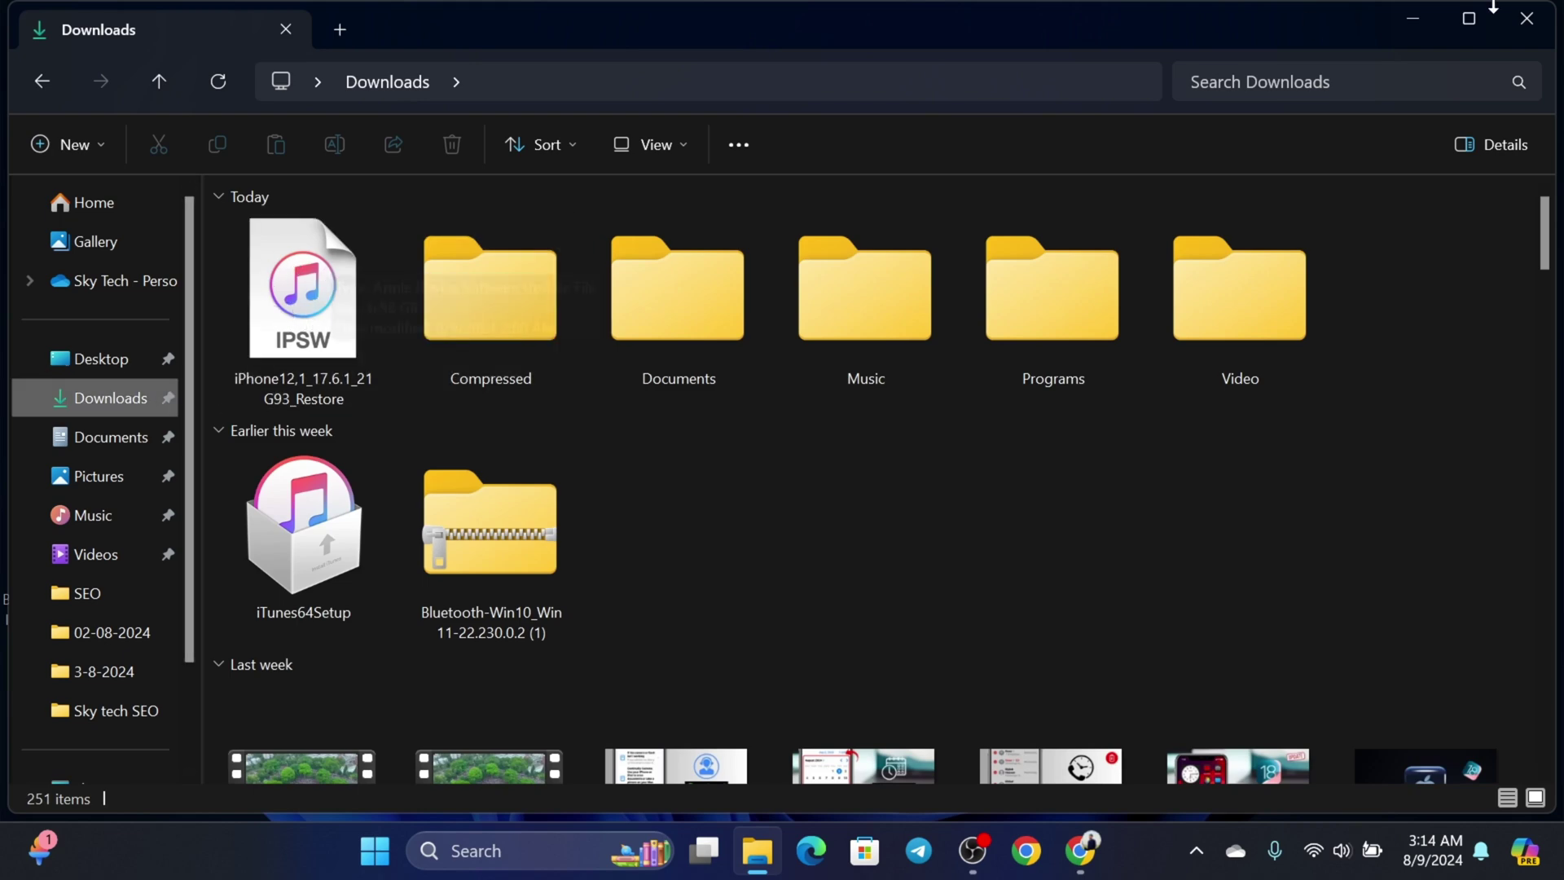
{"action": "left_click", "coordinate": [1525, 18]}
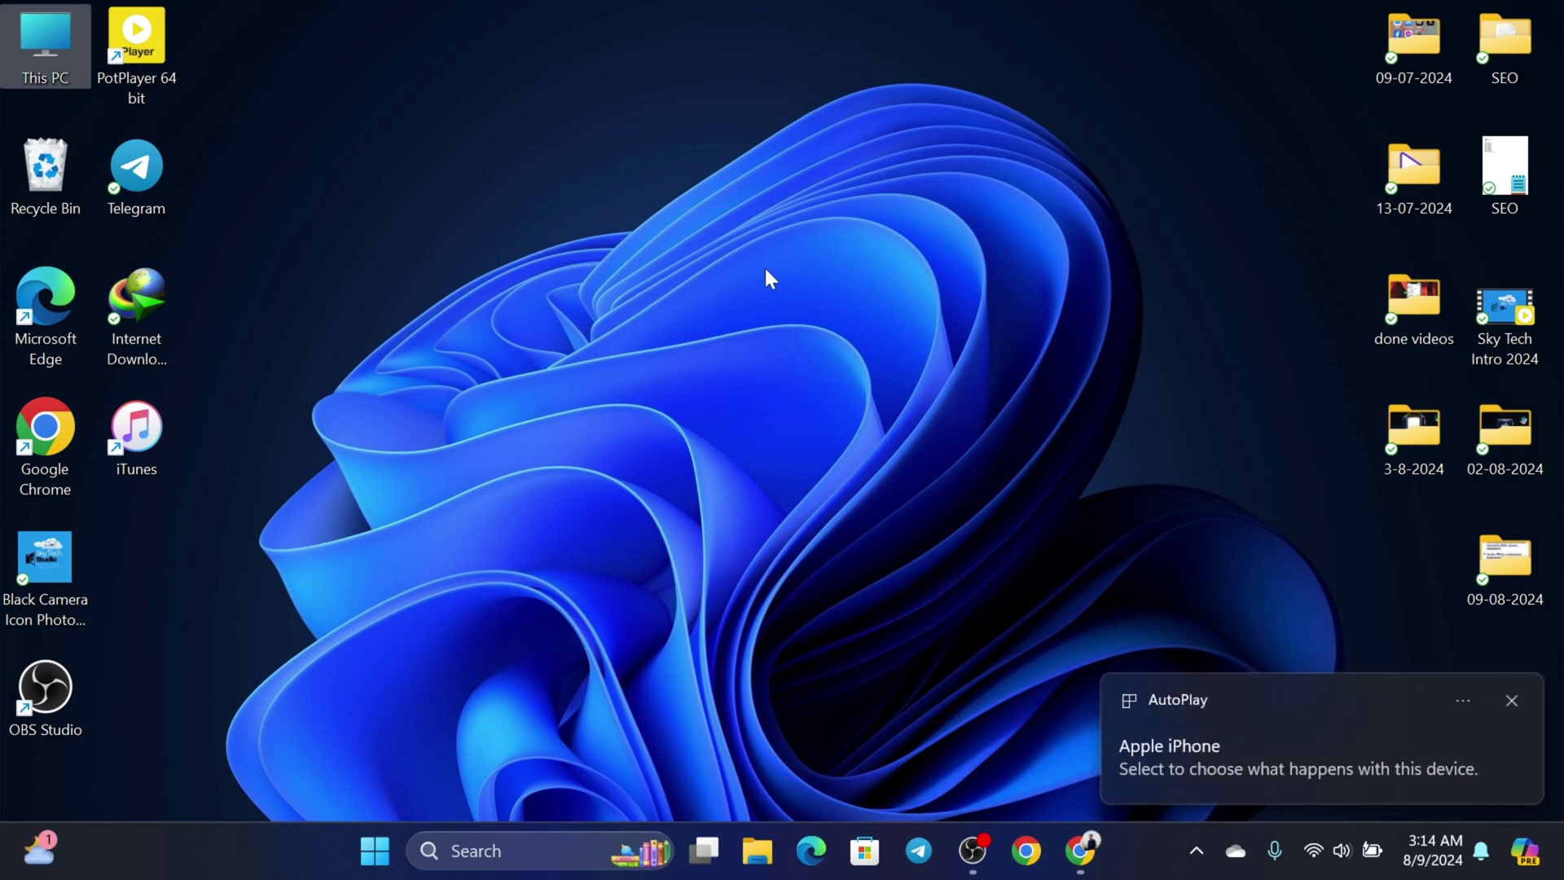
{"action": "left_click", "coordinate": [147, 437]}
Launch iTunes and view the iPhone 11 Summary page showing iOS 18.0.
{"action": "double_click", "coordinate": [147, 437]}
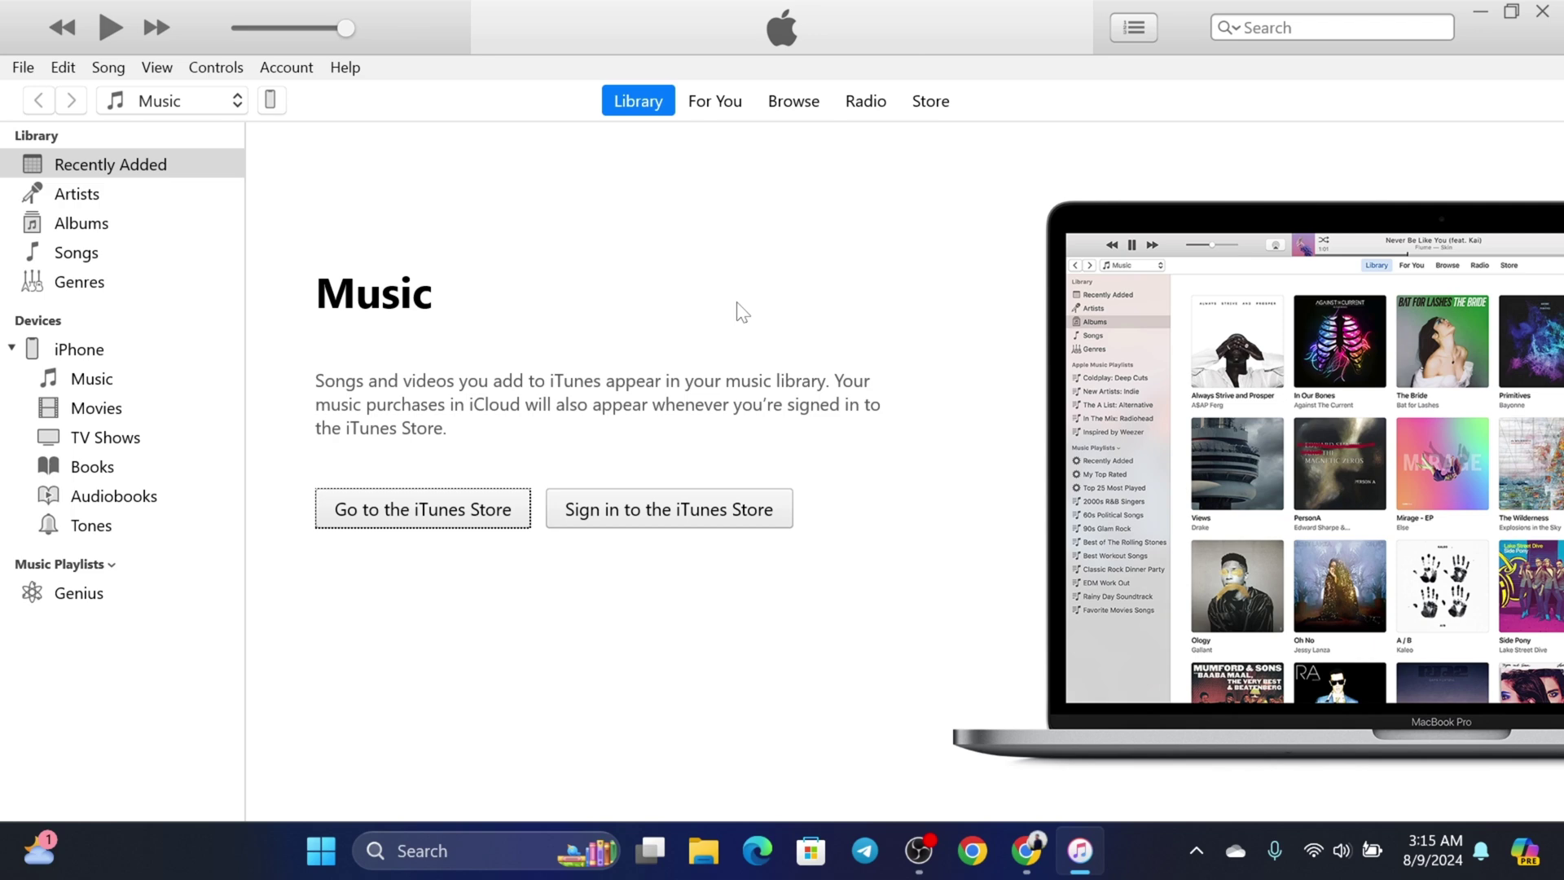
{"action": "left_click", "coordinate": [271, 100]}
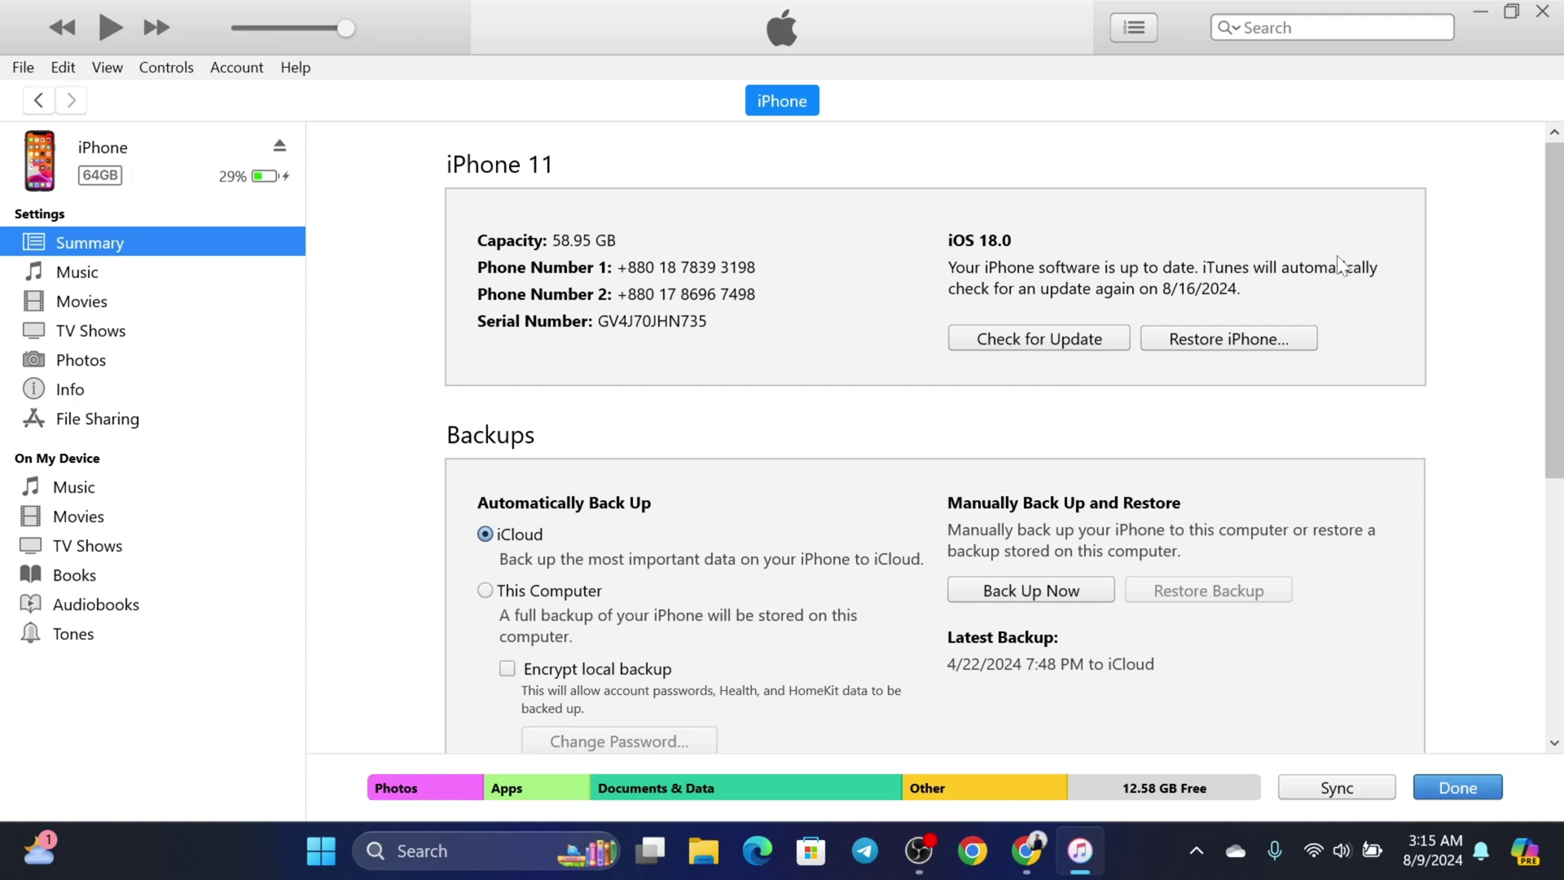
{"action": "scroll", "coordinate": [1359, 292], "scroll_direction": "down", "scroll_amount": 2}
{"action": "scroll", "coordinate": [1359, 292], "scroll_direction": "down", "scroll_amount": 6}
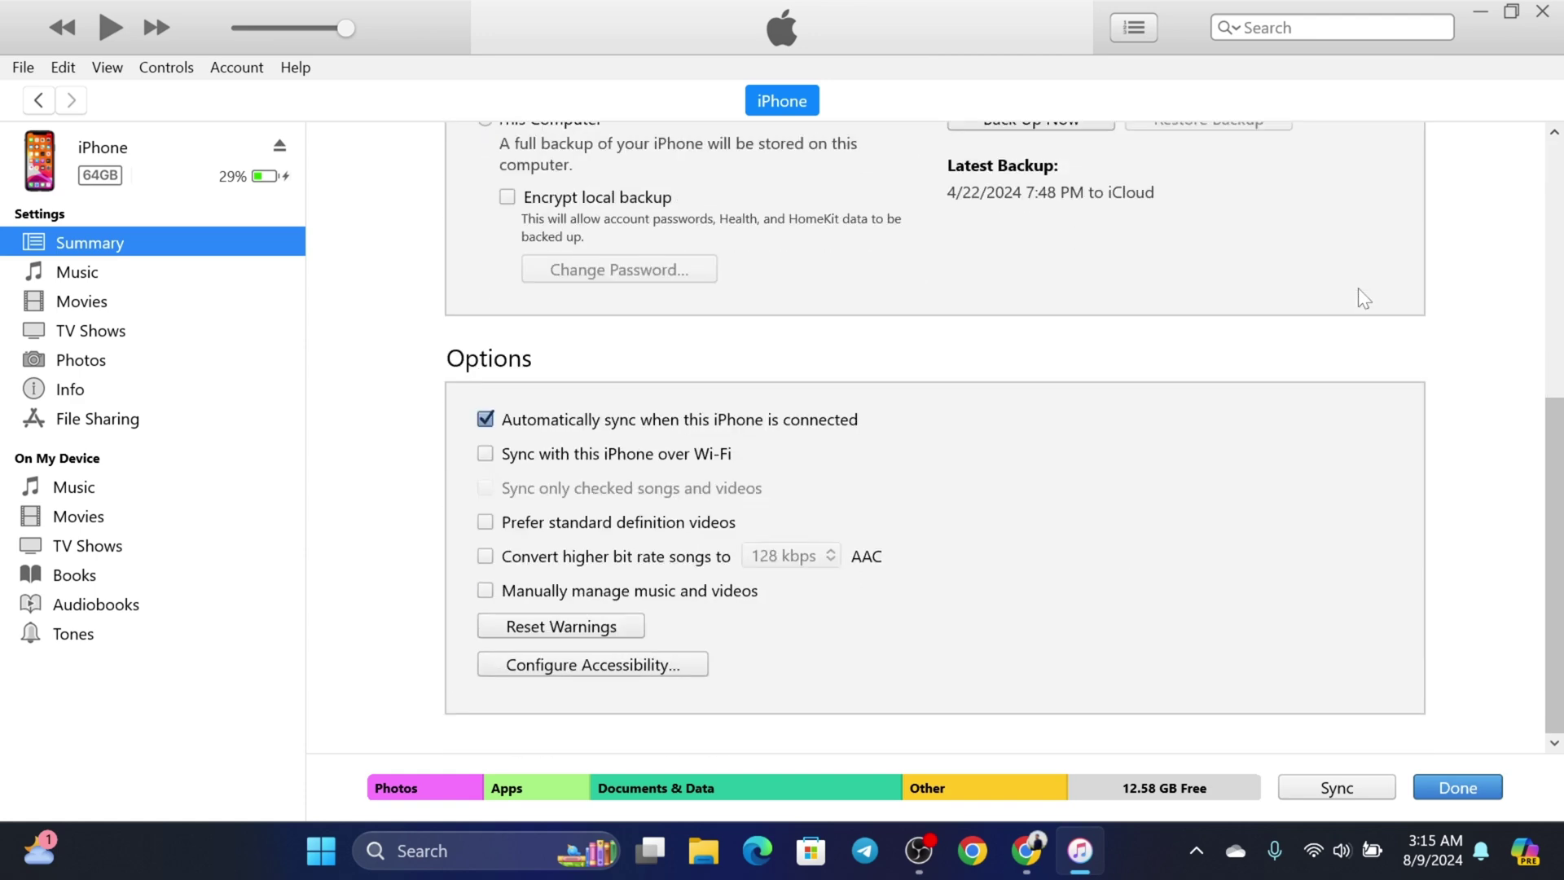
{"action": "scroll", "coordinate": [1358, 326], "scroll_direction": "up", "scroll_amount": 1}
{"action": "scroll", "coordinate": [1358, 352], "scroll_direction": "up", "scroll_amount": 7}
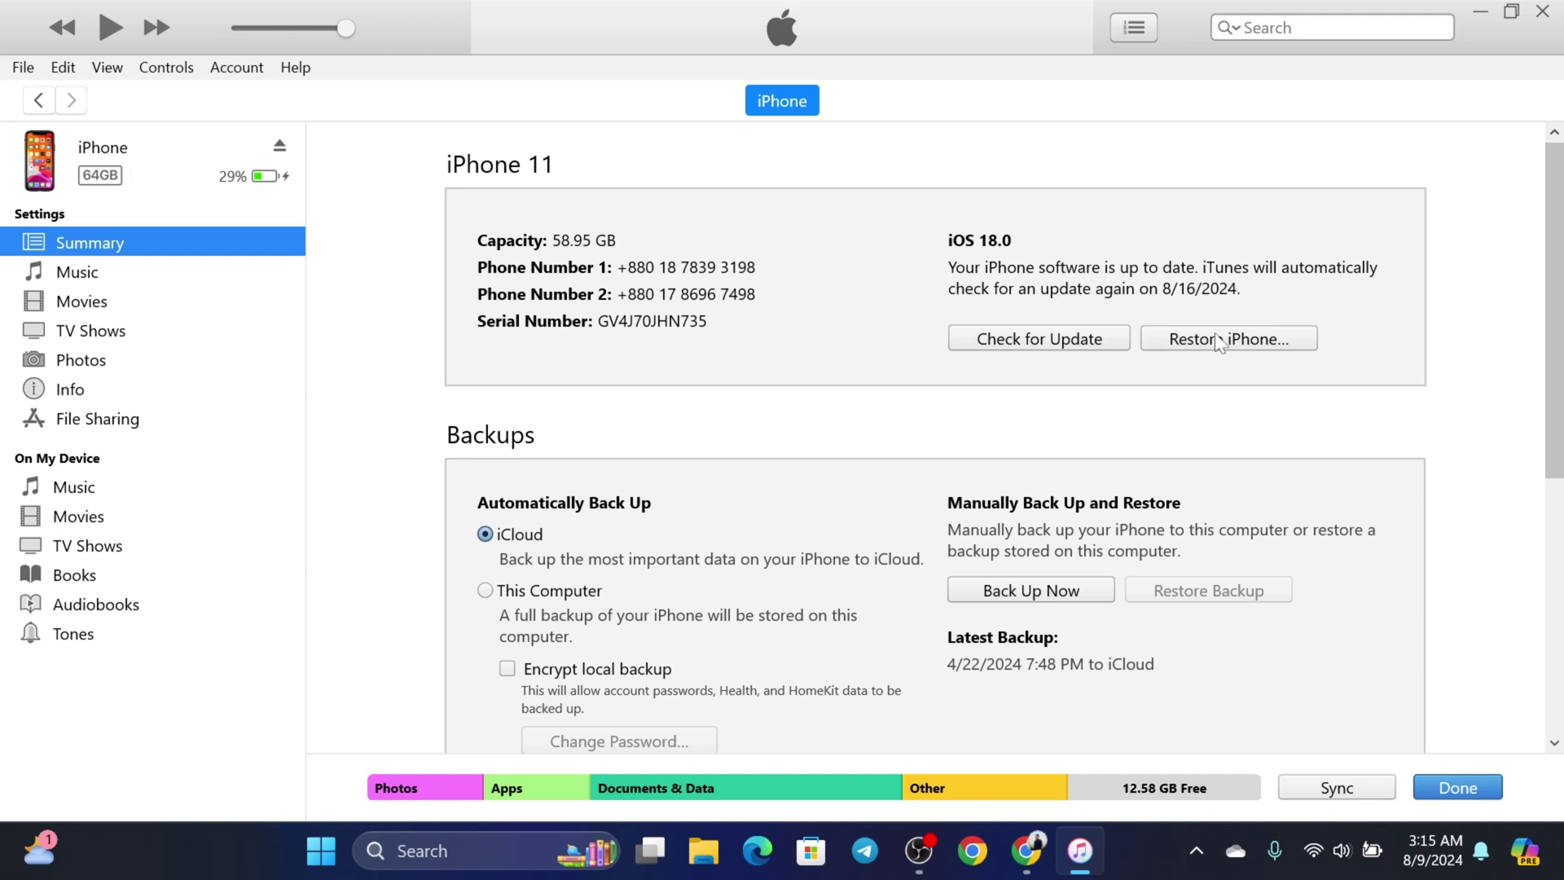
Restore the iPhone using iPhone12,1_17.6.1_21G93_Restore.ipsw from Downloads and confirm the restore.
{"action": "left_click", "coordinate": [1215, 342], "text": "shift"}
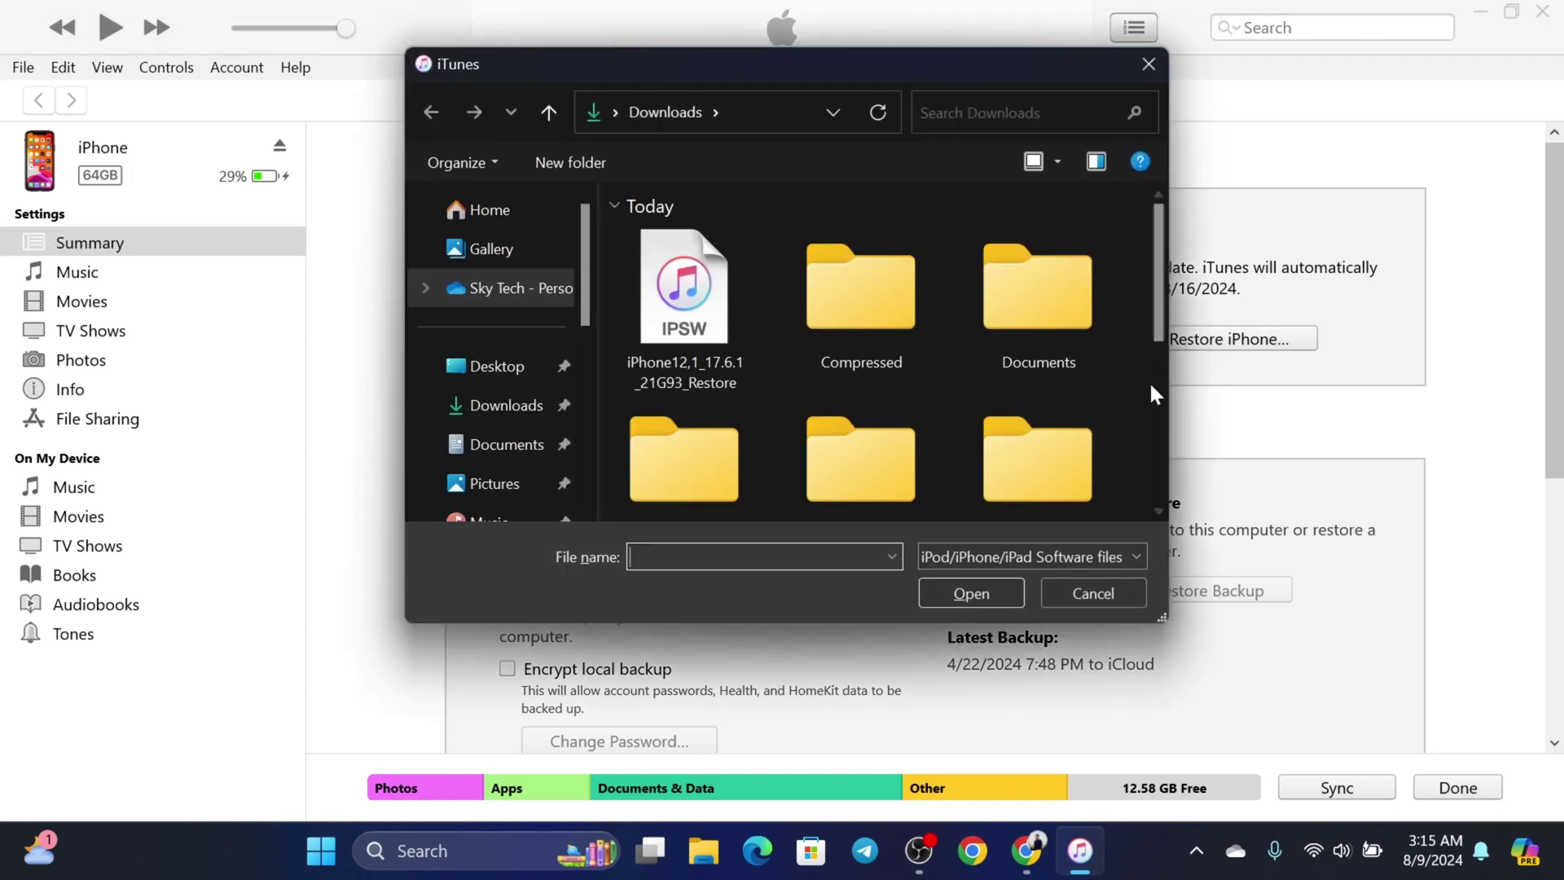
{"action": "left_click", "coordinate": [494, 409]}
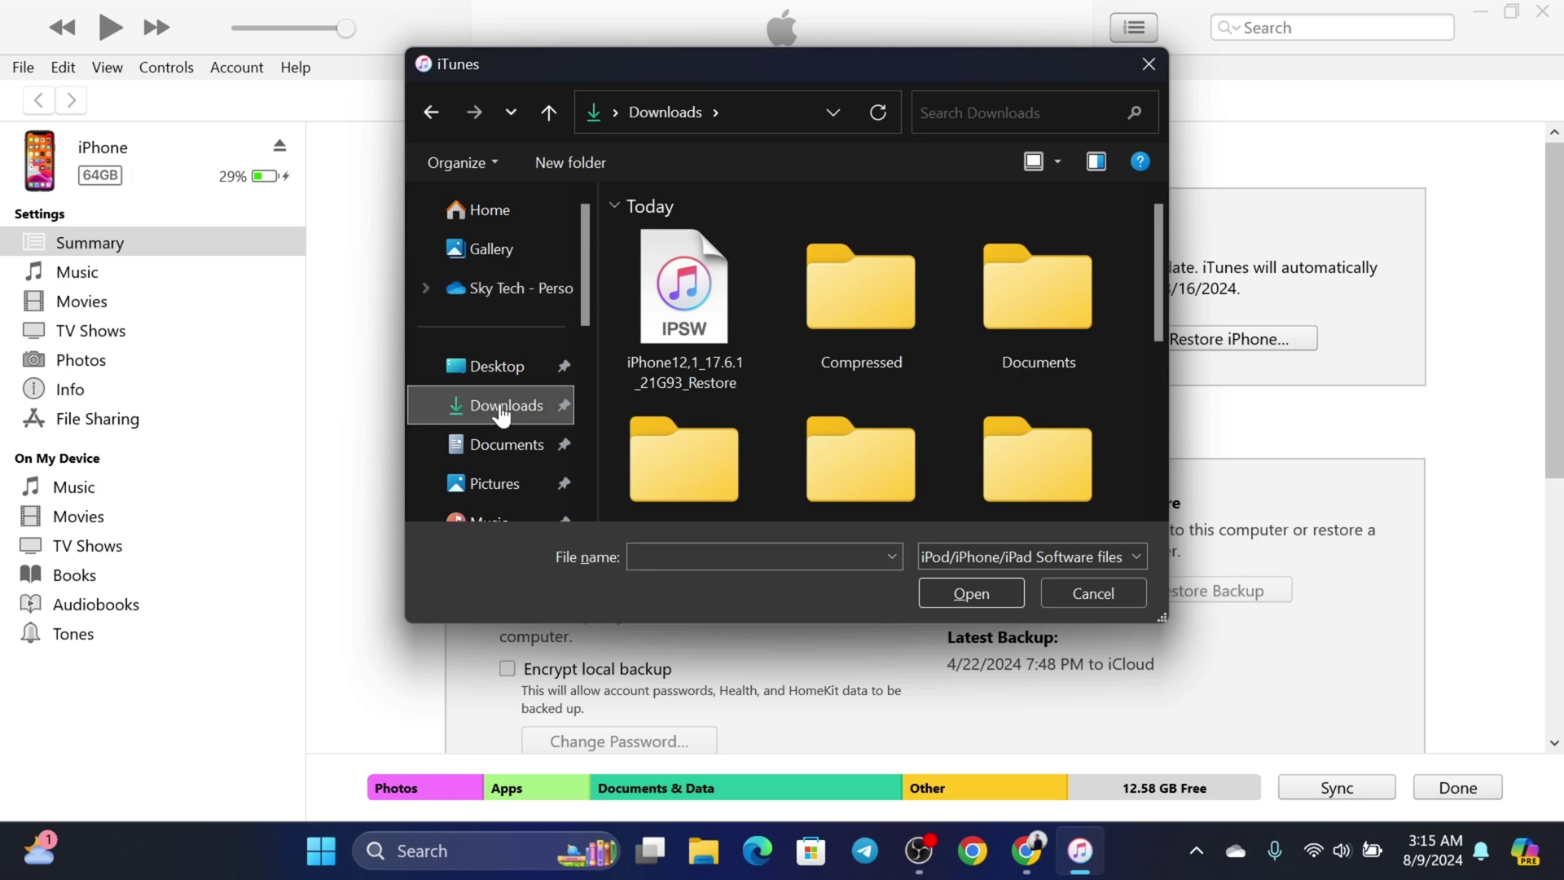
{"action": "left_click", "coordinate": [686, 297]}
{"action": "left_click", "coordinate": [974, 588]}
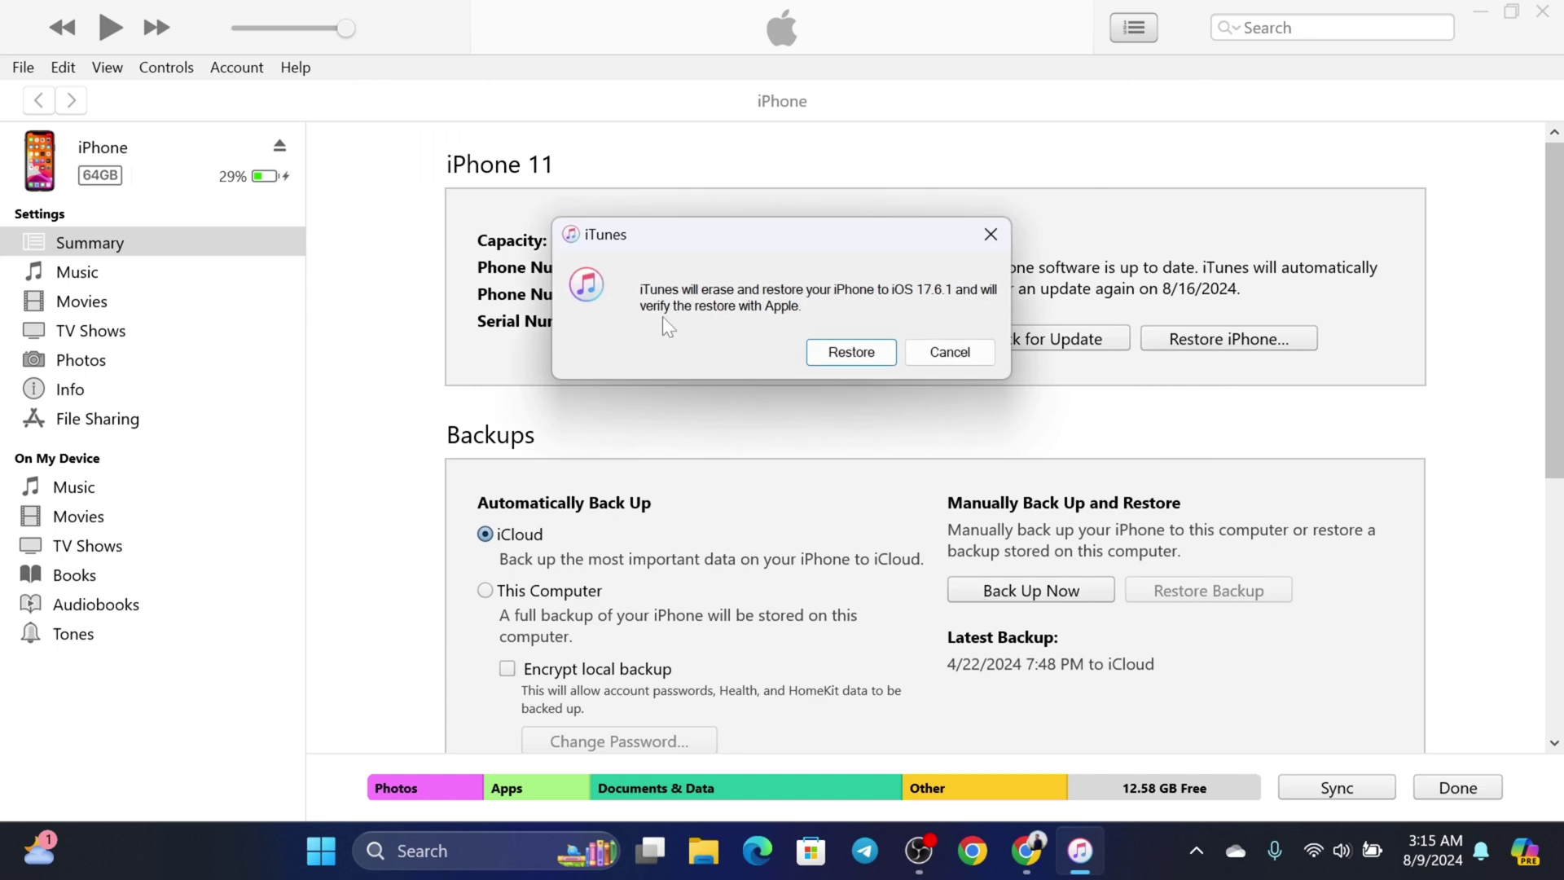
{"action": "left_click", "coordinate": [848, 353]}
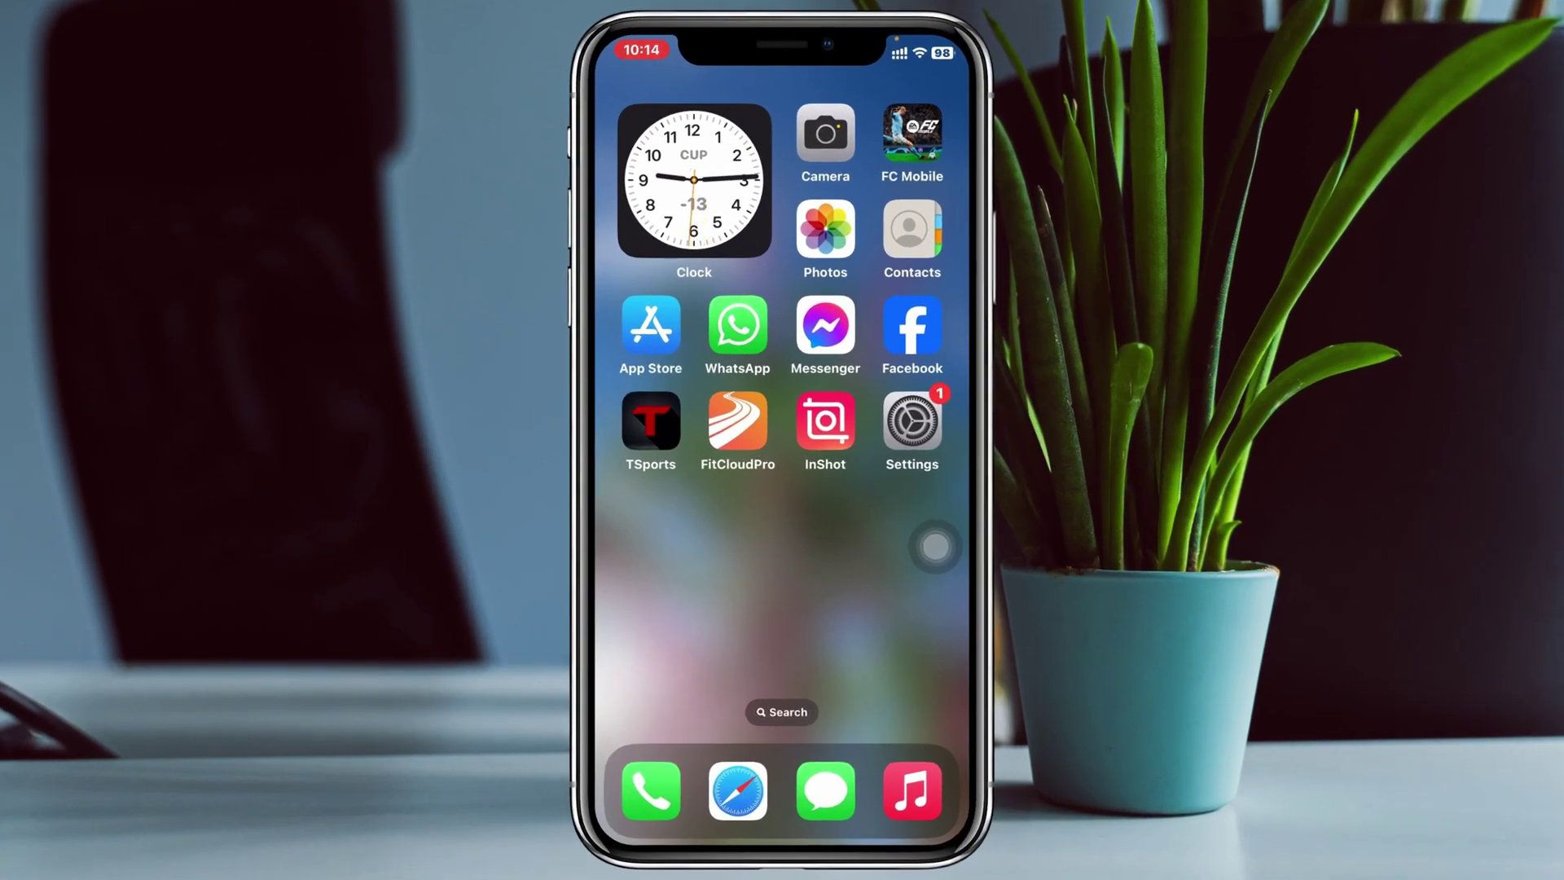
Open Settings > General > Software Update to check for iOS updates.
{"action": "left_click", "coordinate": [912, 421]}
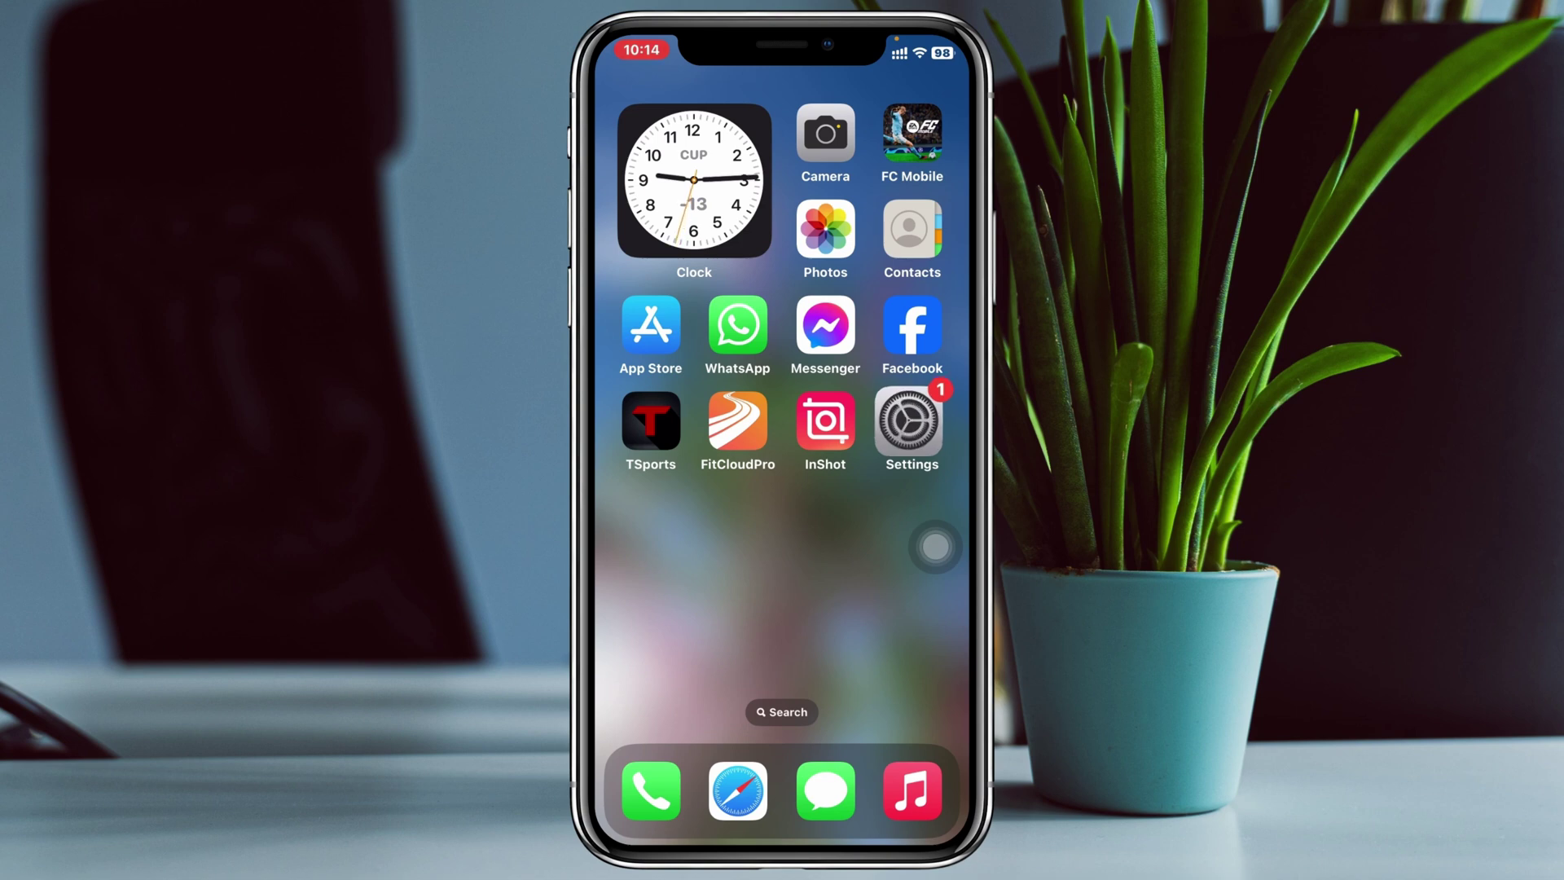
{"action": "scroll", "coordinate": [782, 489], "scroll_direction": "down", "scroll_amount": 4}
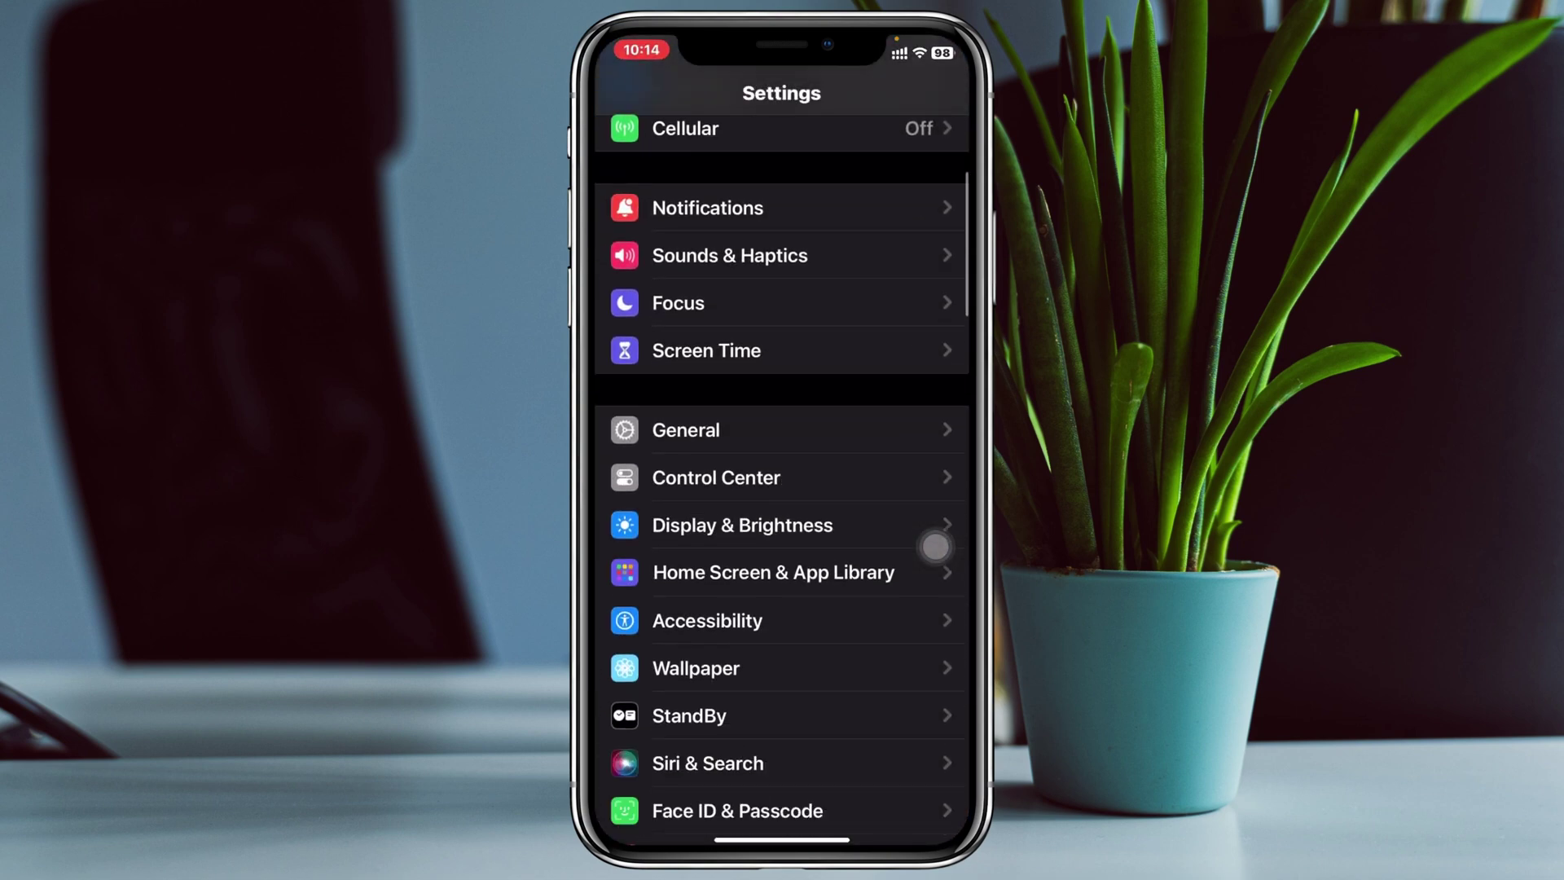
{"action": "left_click", "coordinate": [686, 426]}
{"action": "left_click", "coordinate": [685, 202]}
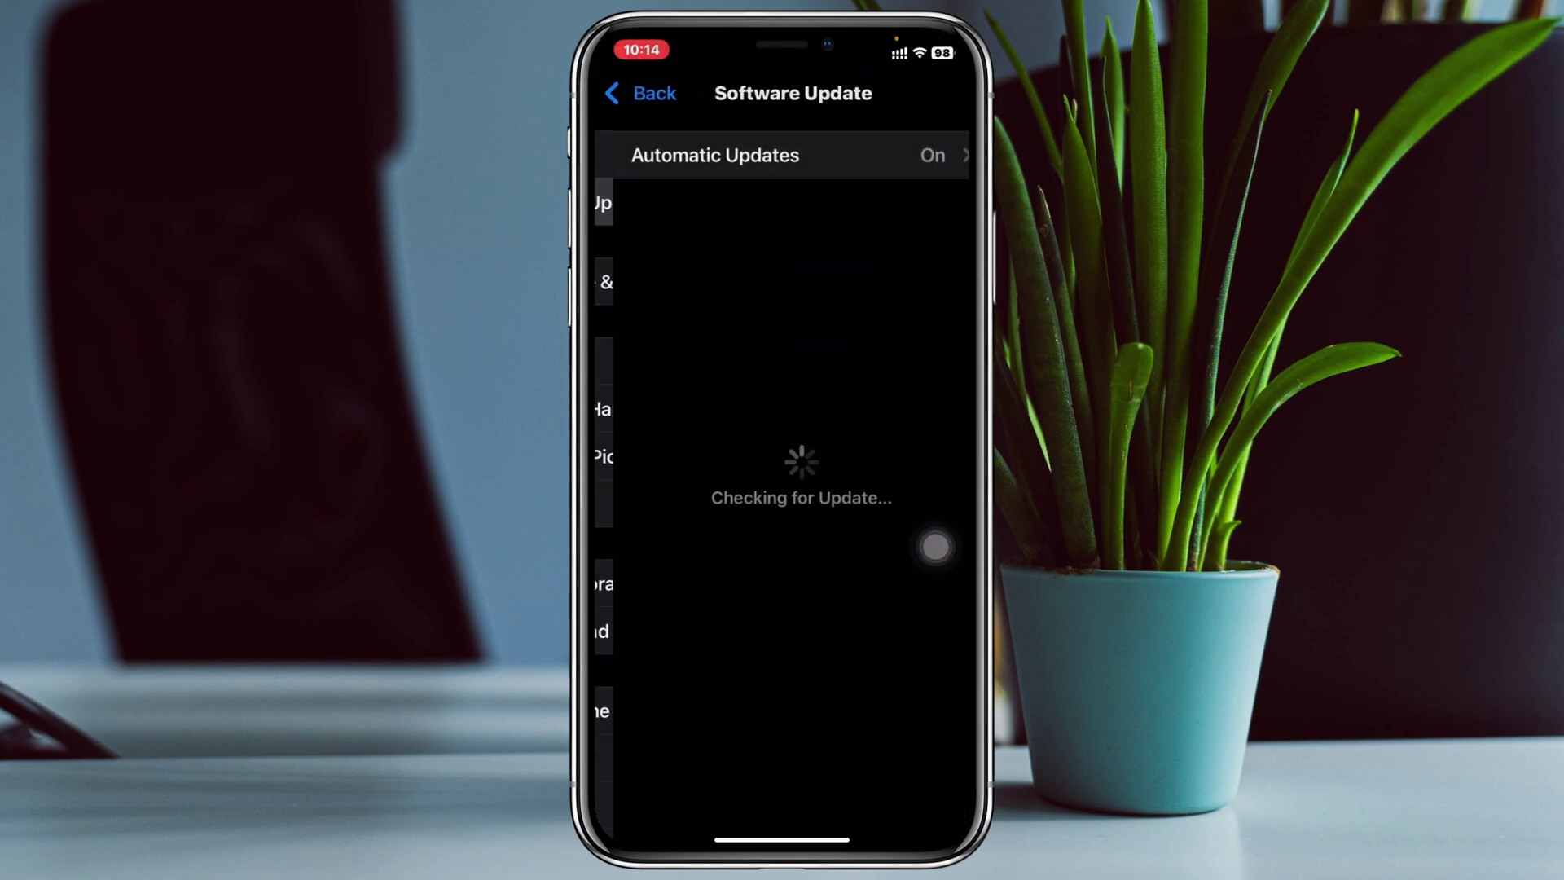